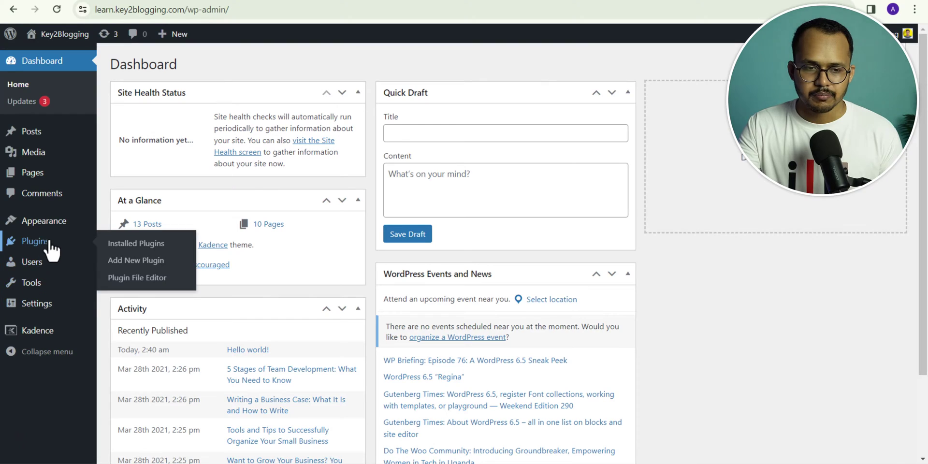
Search the plugin directory for "all in one wp migration", and install and activate the All-in-One WP Migration plugin
click(35, 240)
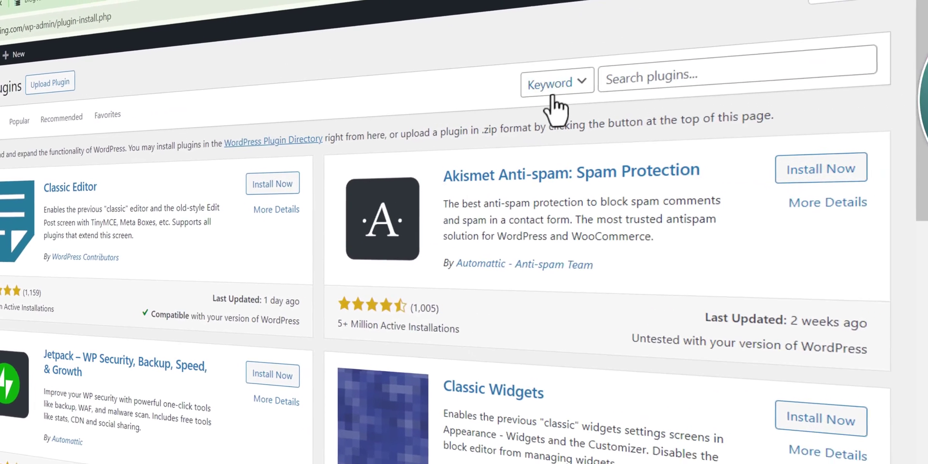
click(613, 85)
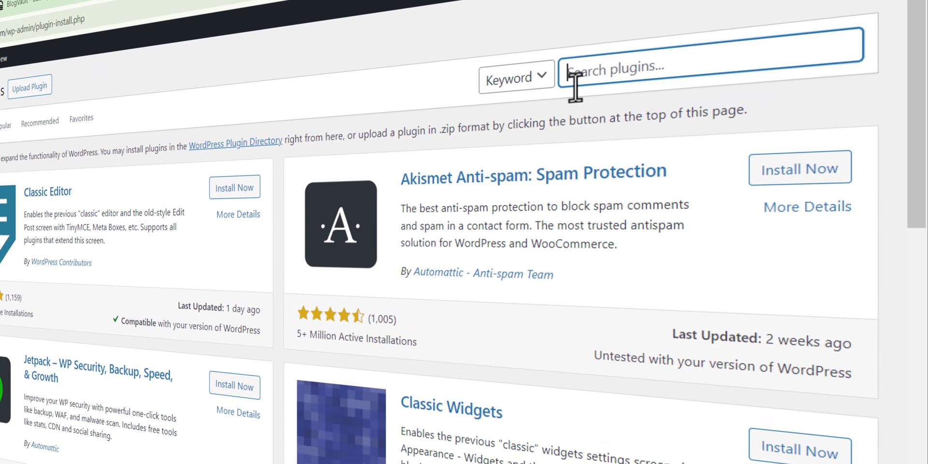
text(all in o)
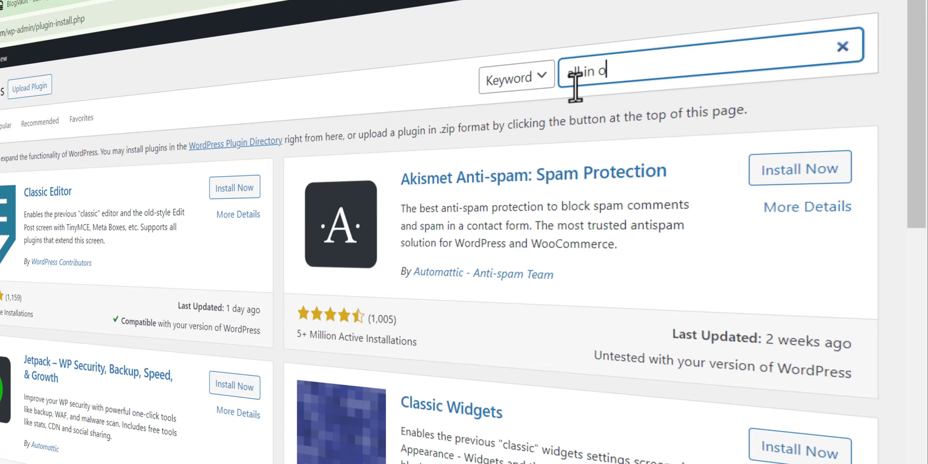
text(ne wp migration)
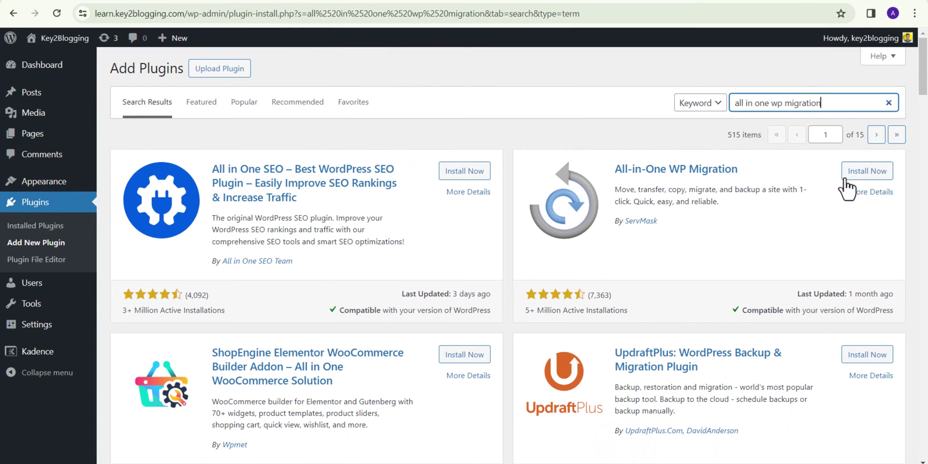
click(845, 177)
click(853, 175)
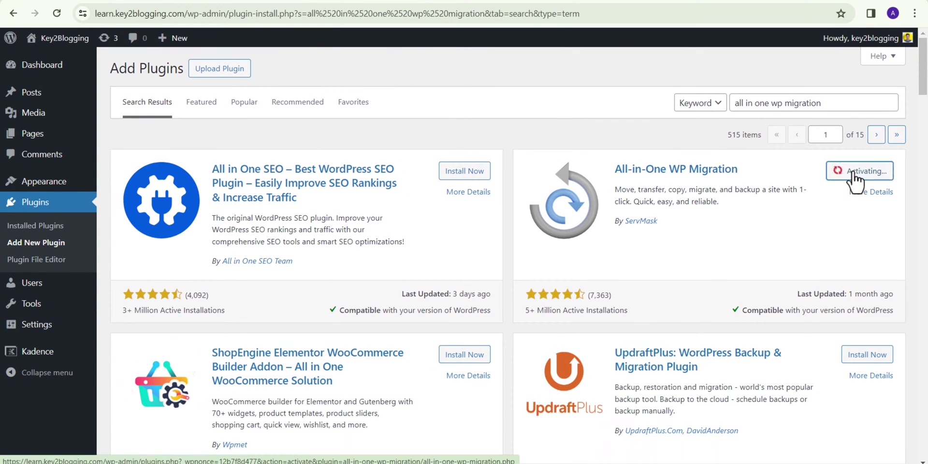
Export the site to a file with All-in-One WP Migration and download the resulting backup
click(17, 65)
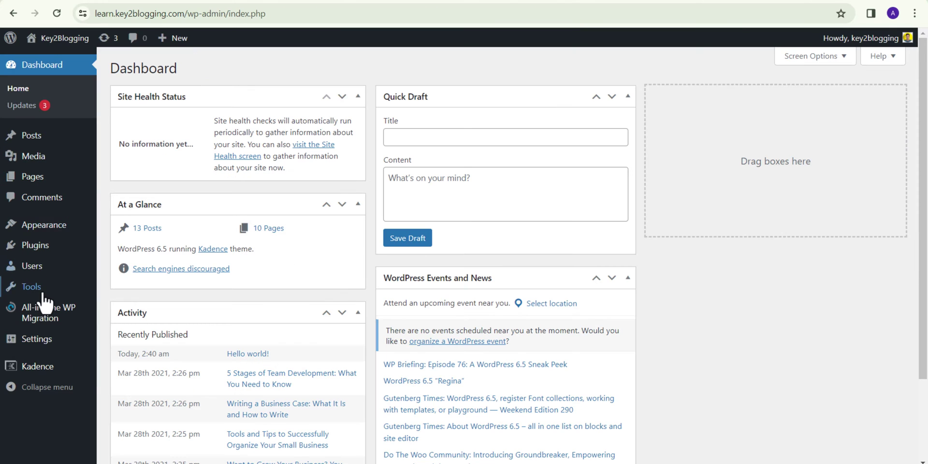
click(43, 322)
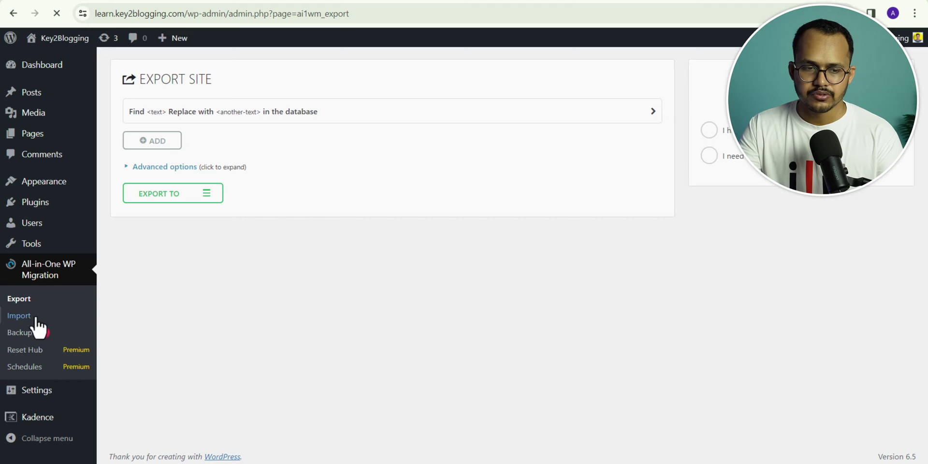
click(169, 200)
click(140, 213)
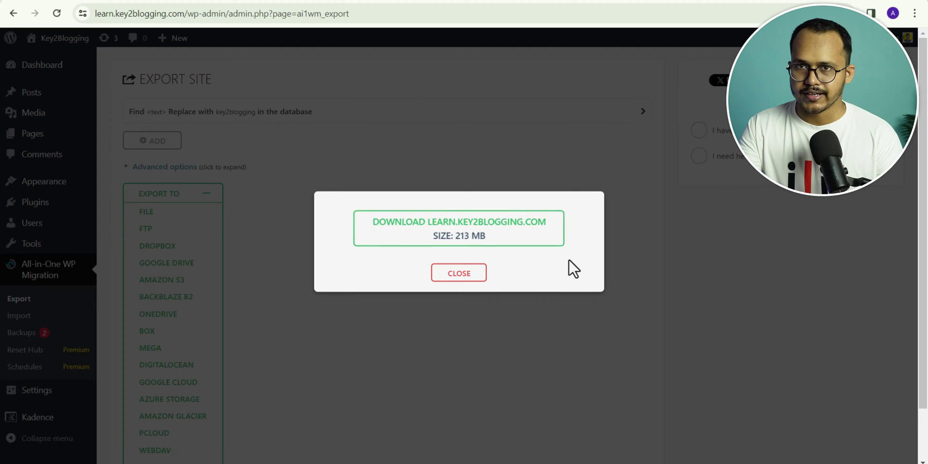
click(515, 235)
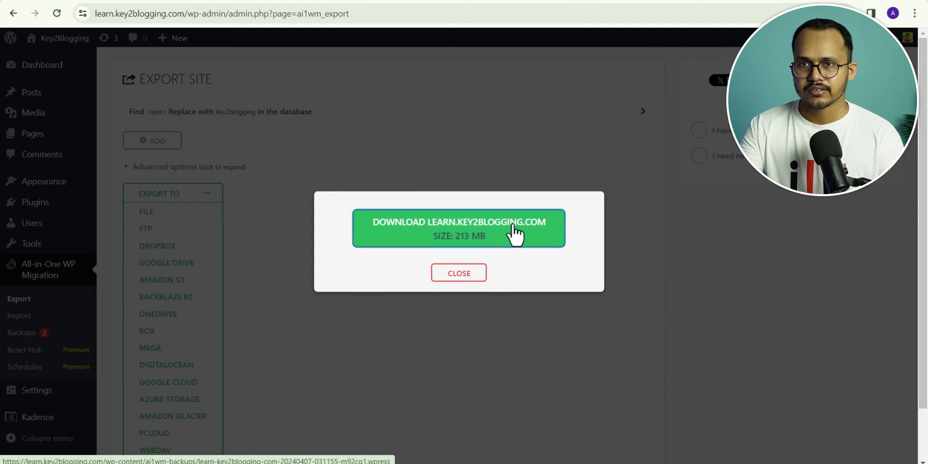
click(459, 274)
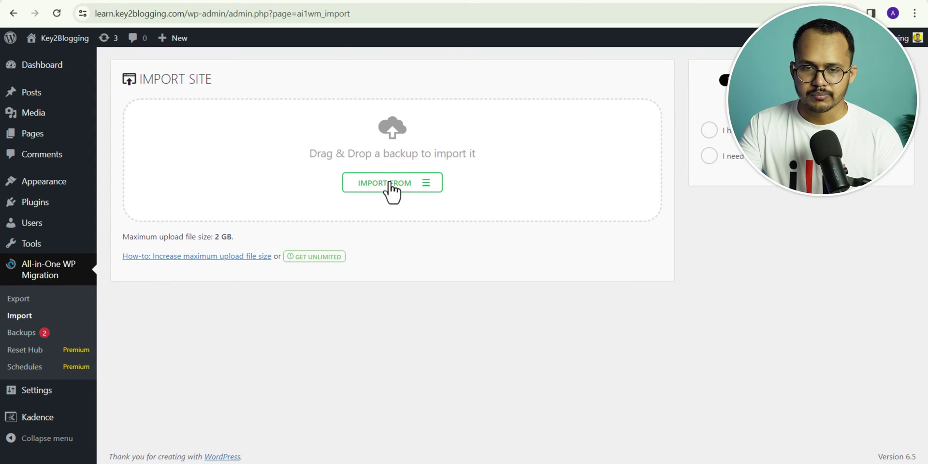
click(390, 186)
click(363, 202)
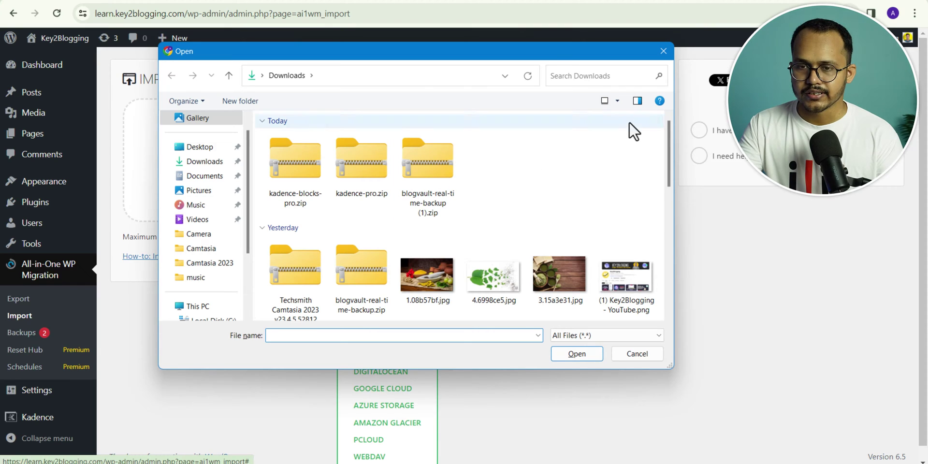
click(663, 52)
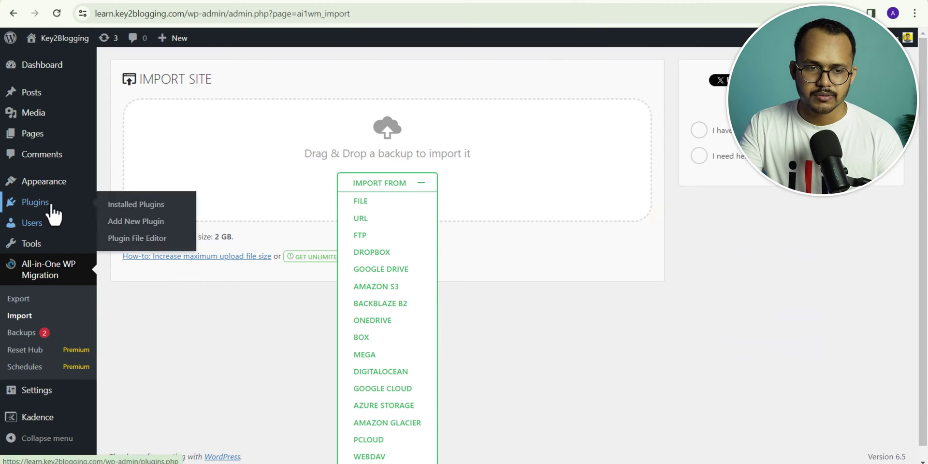
Search the plugin directory for "updraft plus", and install and activate the UpdraftPlus: WordPress Backup & Migration Plugin
click(53, 212)
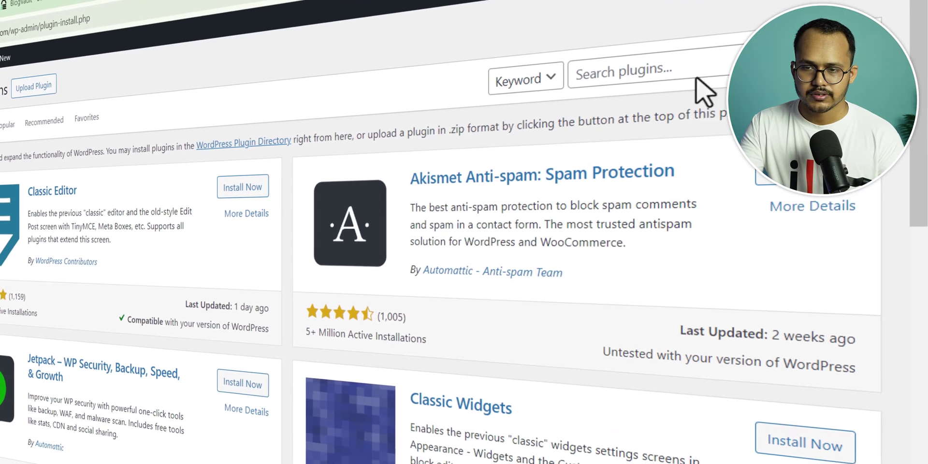
click(764, 101)
text(updraf)
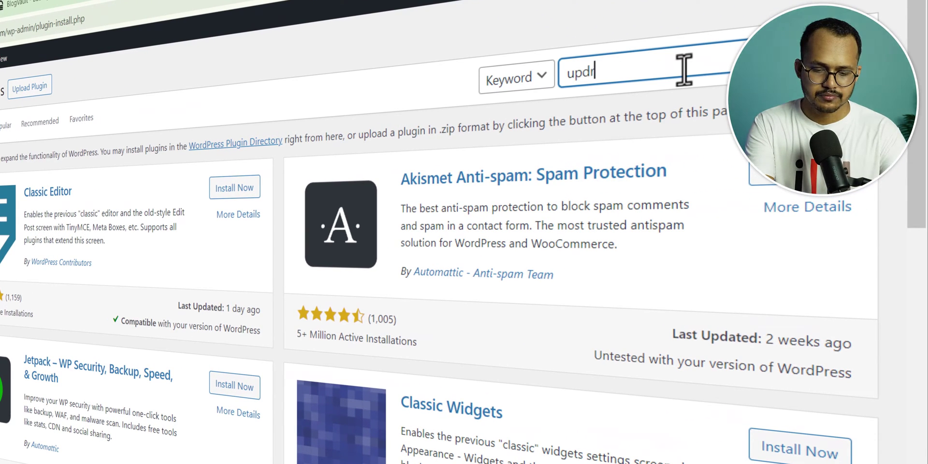
text(t plus)
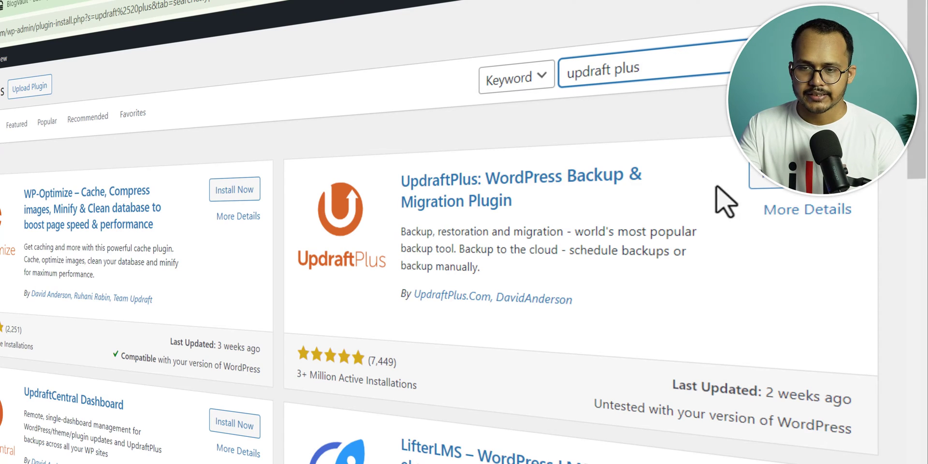
click(802, 183)
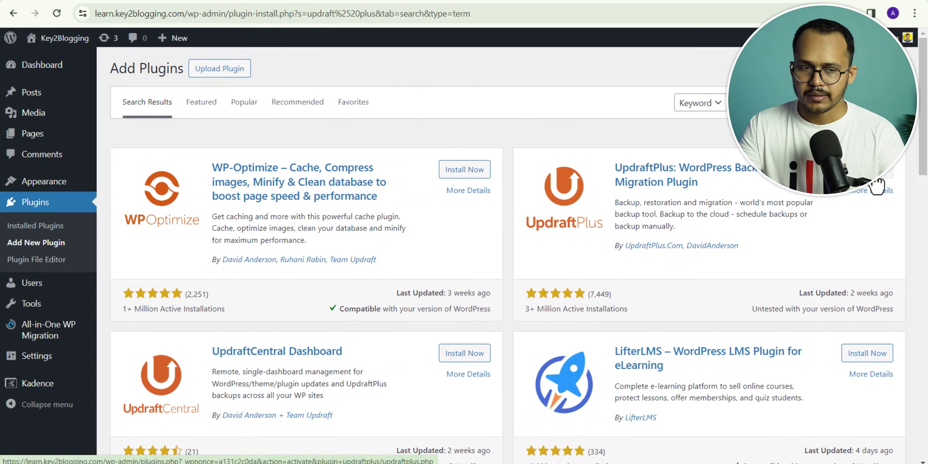
click(876, 185)
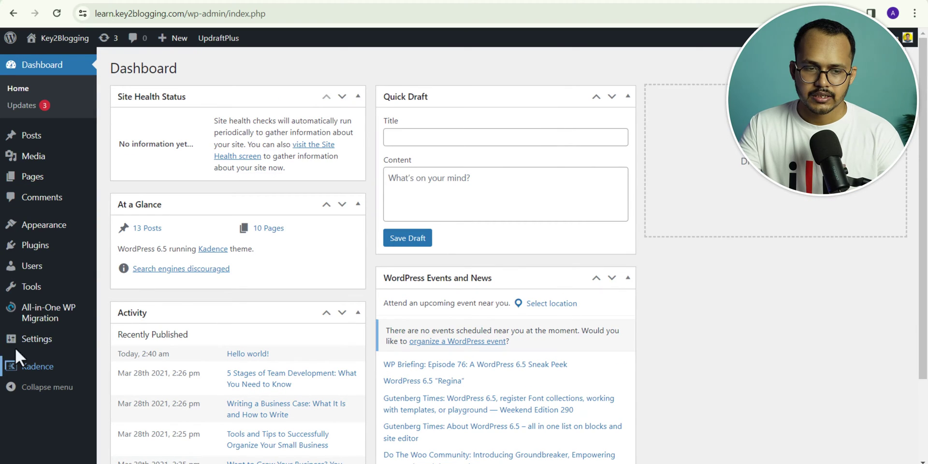
Open the UpdraftPlus Backups page, dismiss its tour, and run a new backup that includes the database and files
mouse_move(25, 340)
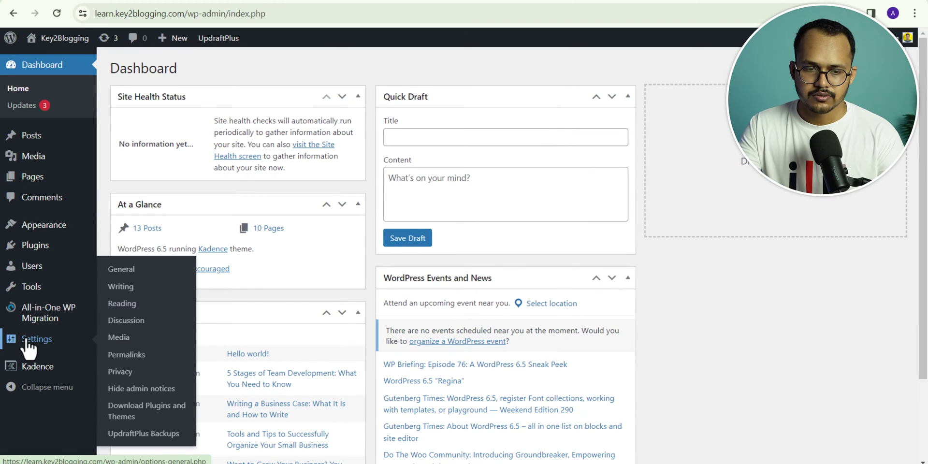
click(129, 436)
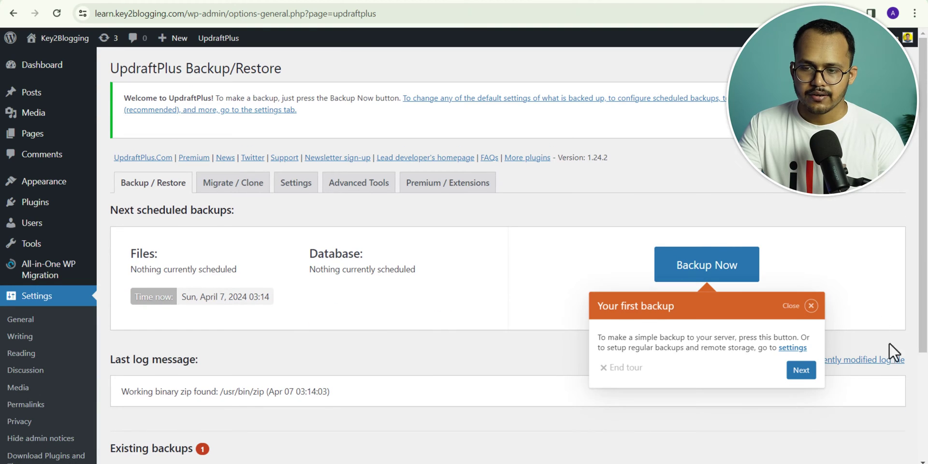
click(811, 305)
scroll(787, 198, down, 2)
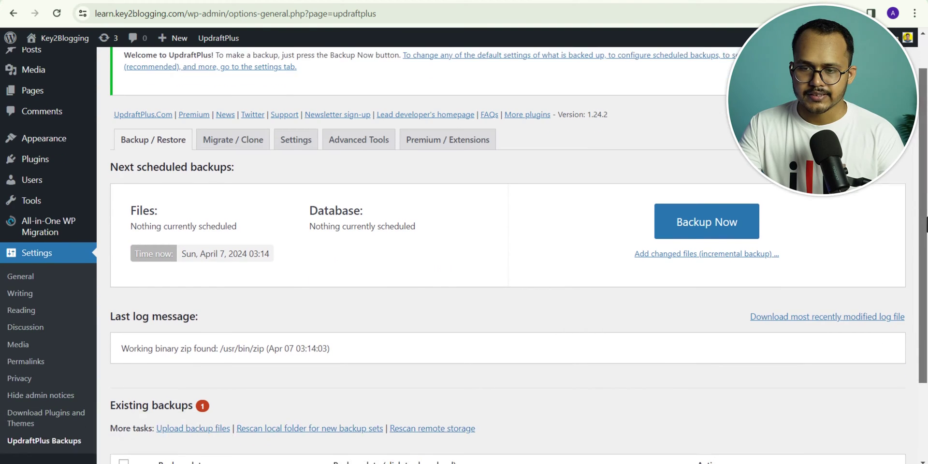
click(720, 189)
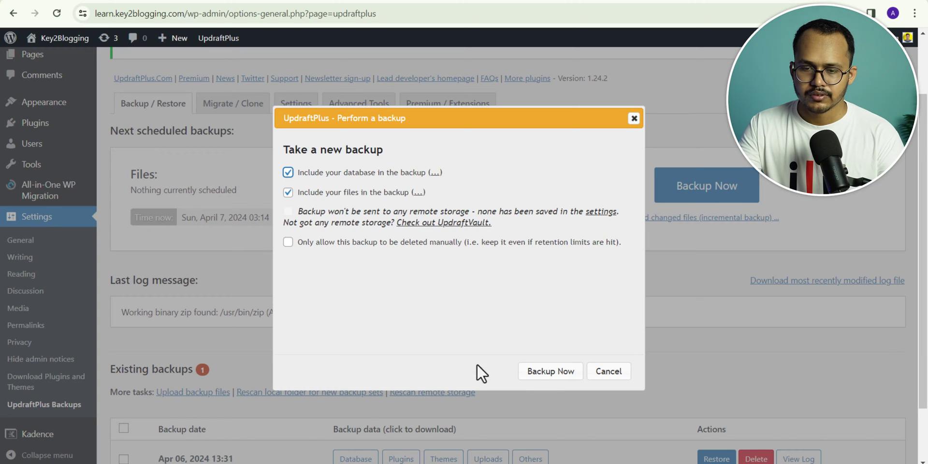
click(543, 372)
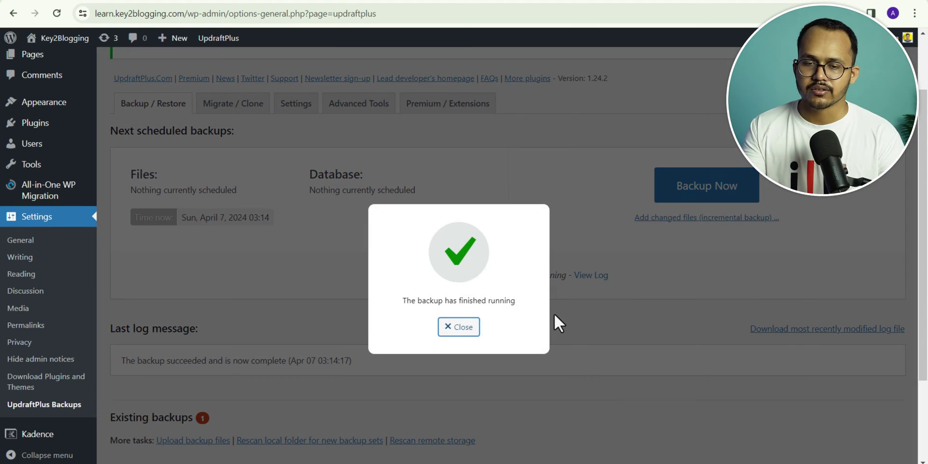
click(470, 326)
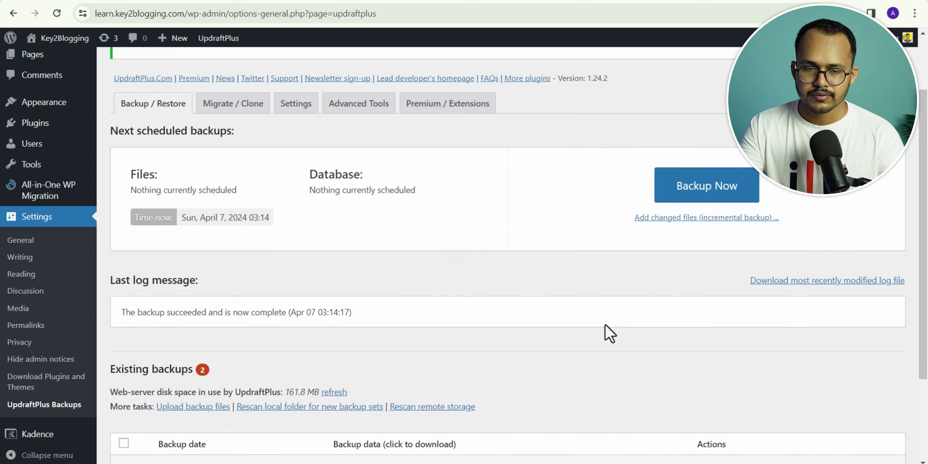
scroll(605, 324, down, 2)
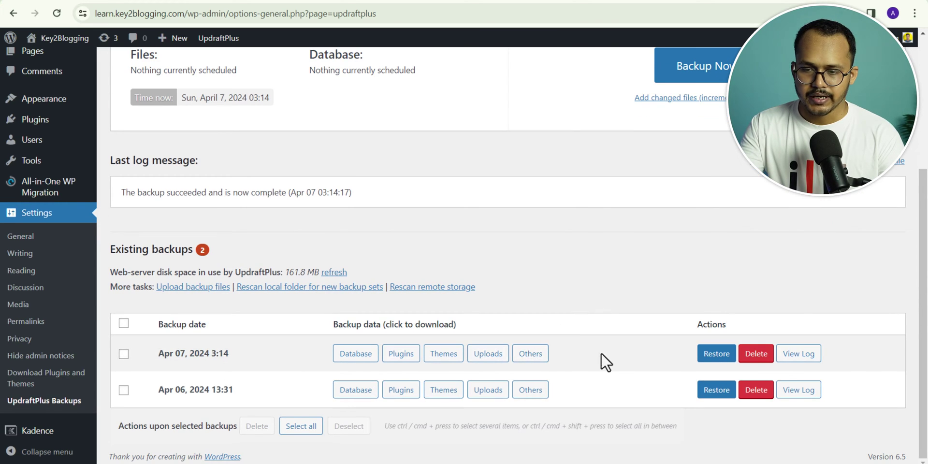
Set both the files backup schedule and the database backup schedule in UpdraftPlus to Daily
scroll(601, 353, up, 3)
click(295, 167)
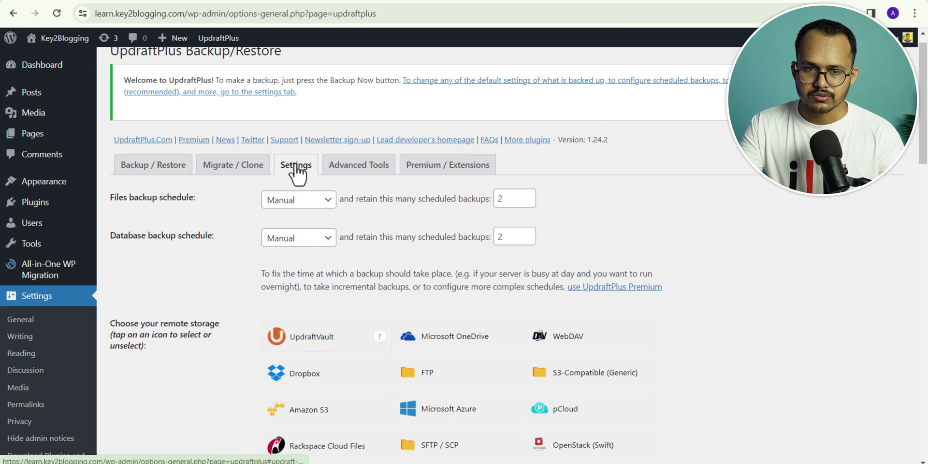
click(279, 200)
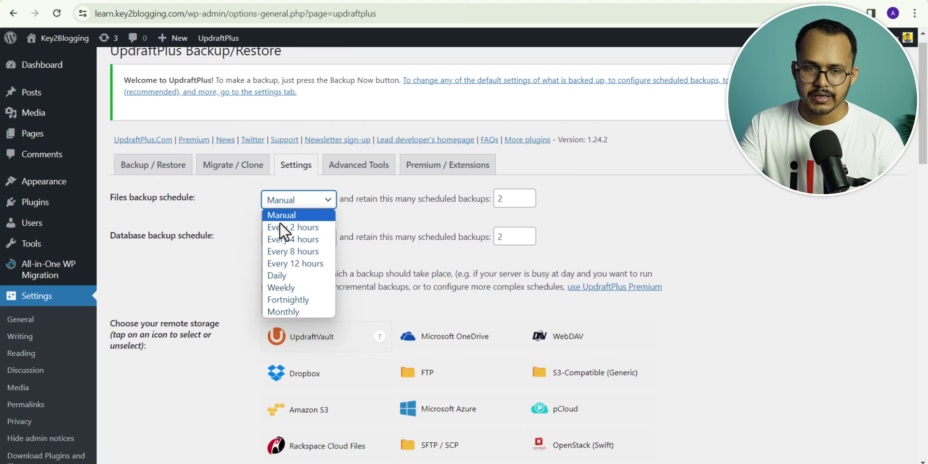
click(280, 274)
click(295, 244)
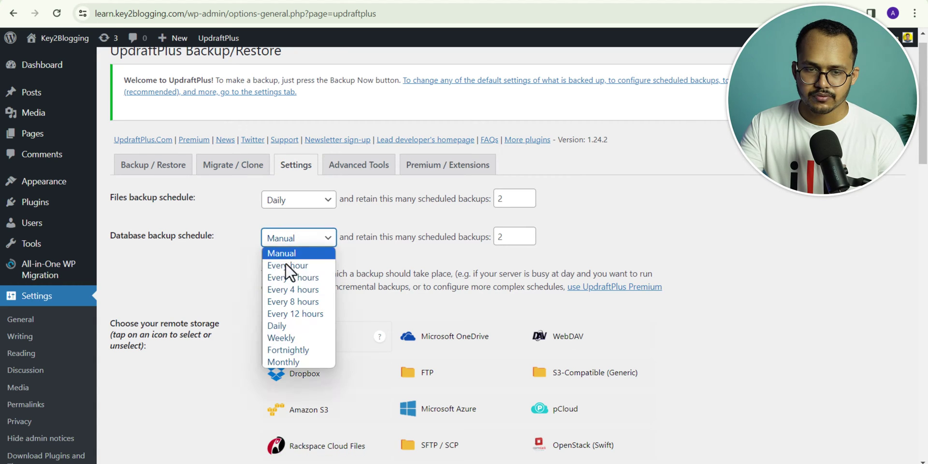
click(289, 323)
Choose Google Drive as the remote storage for UpdraftPlus backups and save the settings
scroll(792, 266, down, 5)
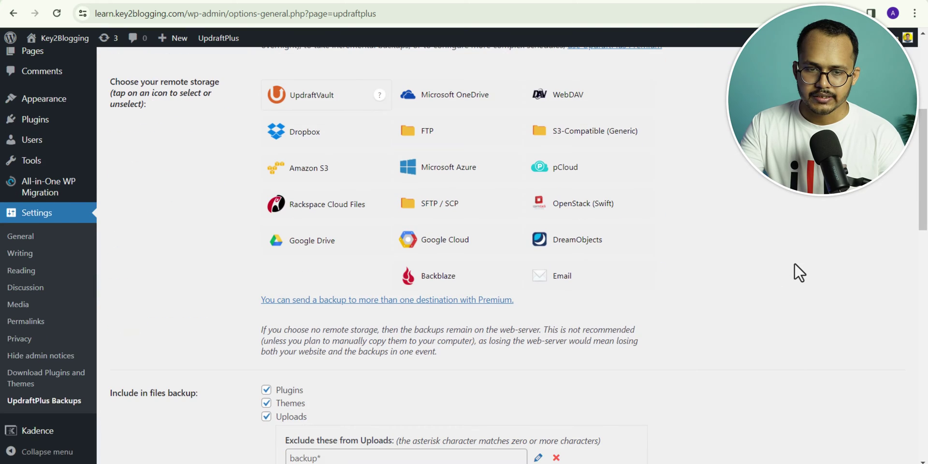
scroll(520, 285, up, 1)
click(292, 304)
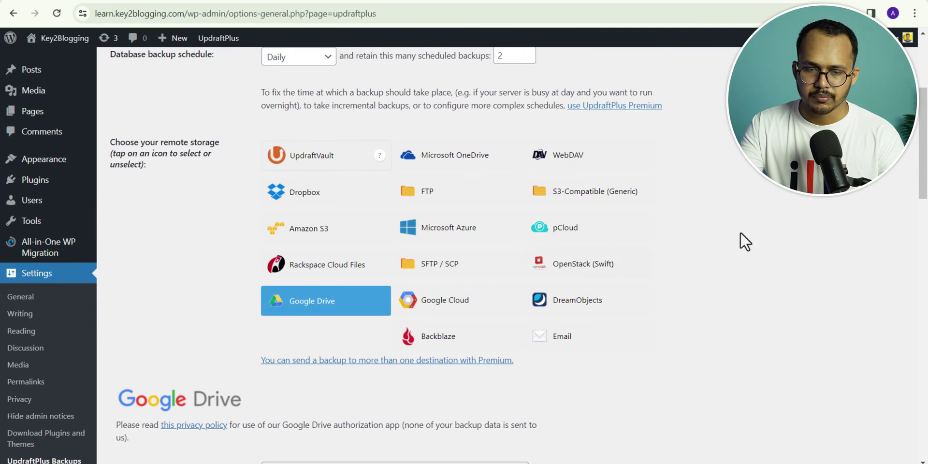
scroll(773, 218, up, 2)
scroll(804, 197, down, 3)
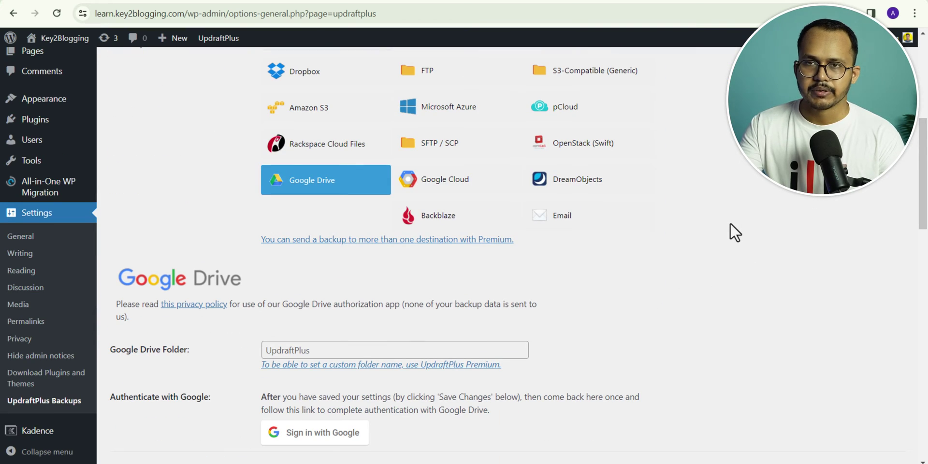
scroll(730, 225, up, 2)
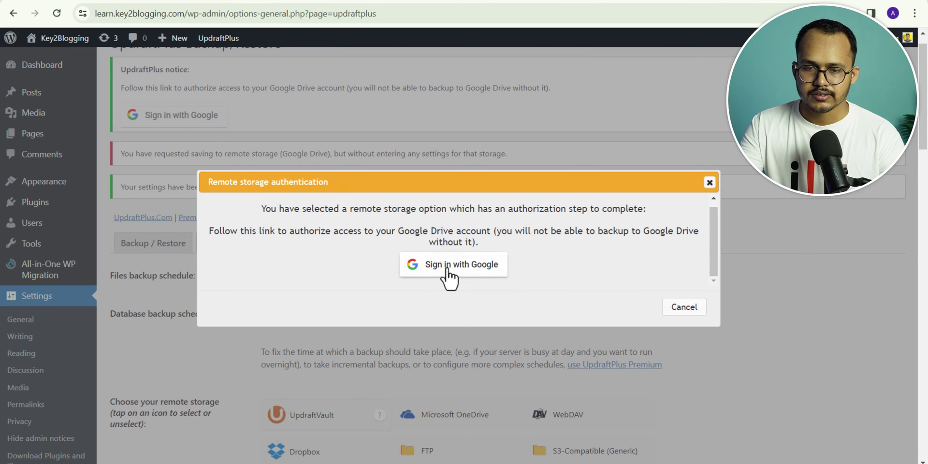
Sign in with the Google account and allow UpdraftPlus to access its Google Drive files
click(447, 270)
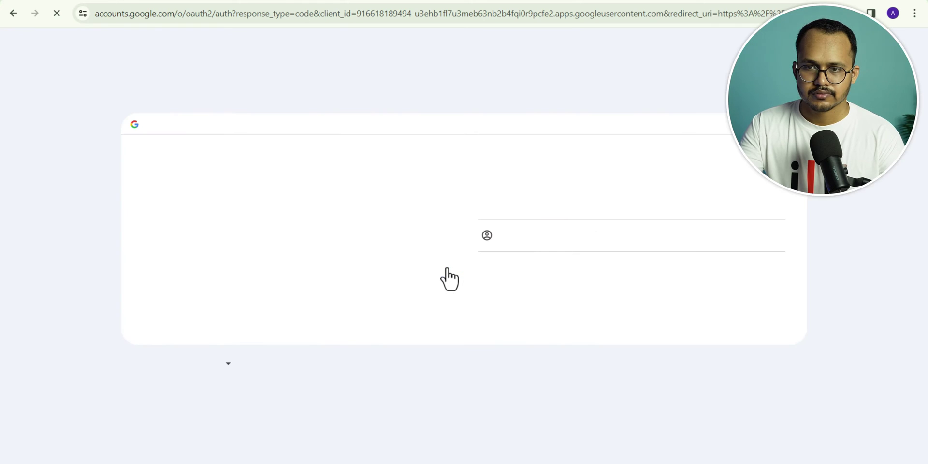
click(596, 227)
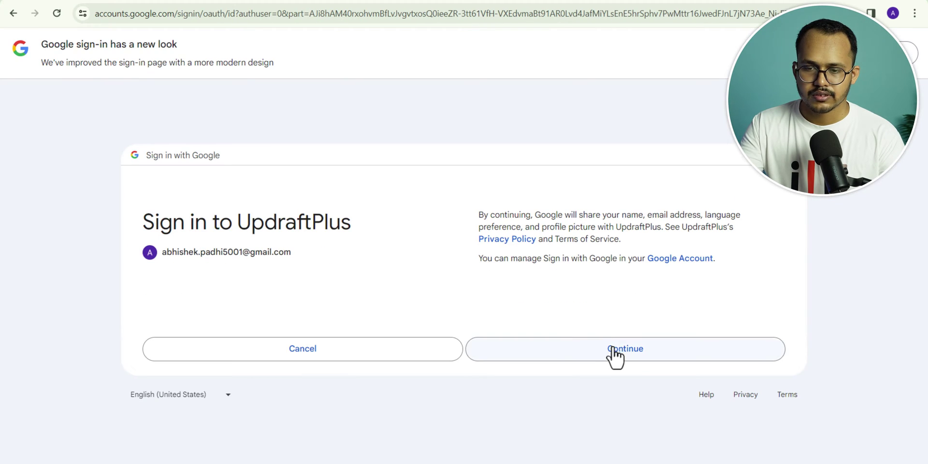
click(614, 357)
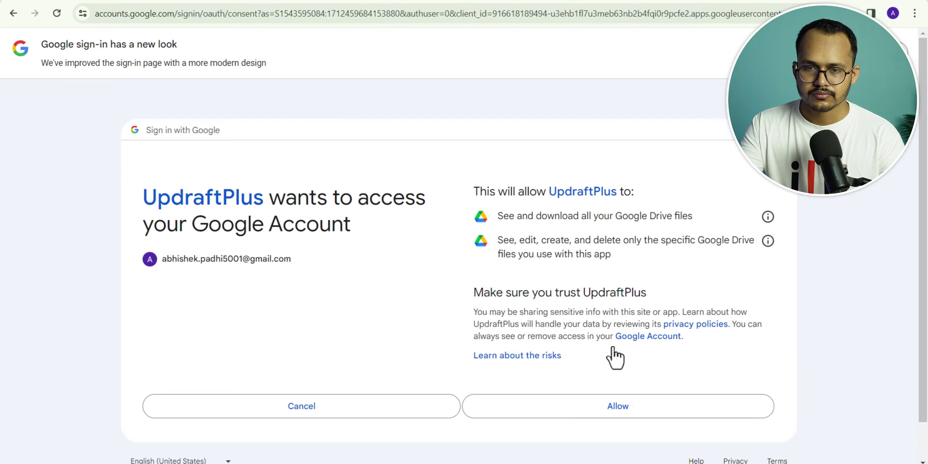
click(619, 406)
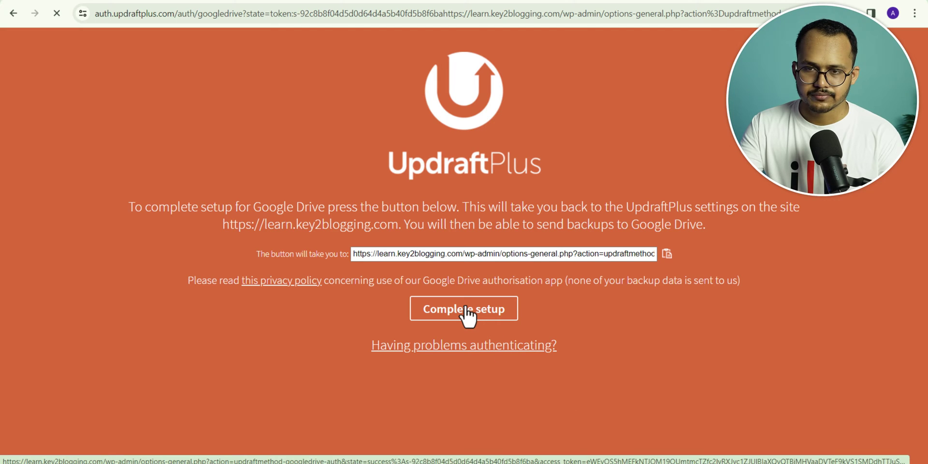
Complete the Google Drive setup for UpdraftPlus and rescan the remote storage for backup sets
click(465, 310)
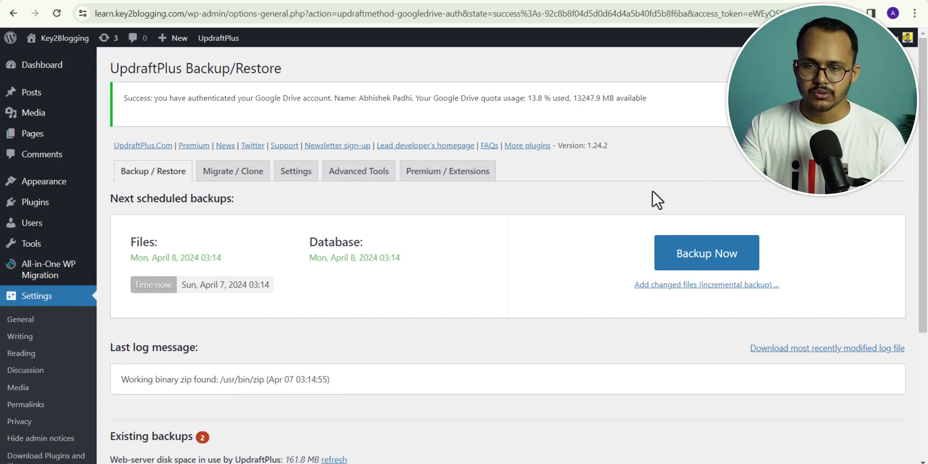
scroll(551, 340, down, 4)
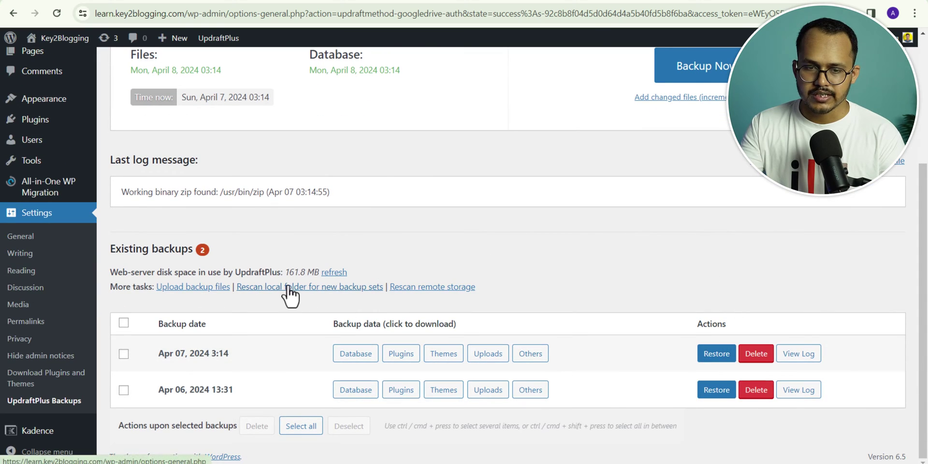
click(419, 287)
click(570, 115)
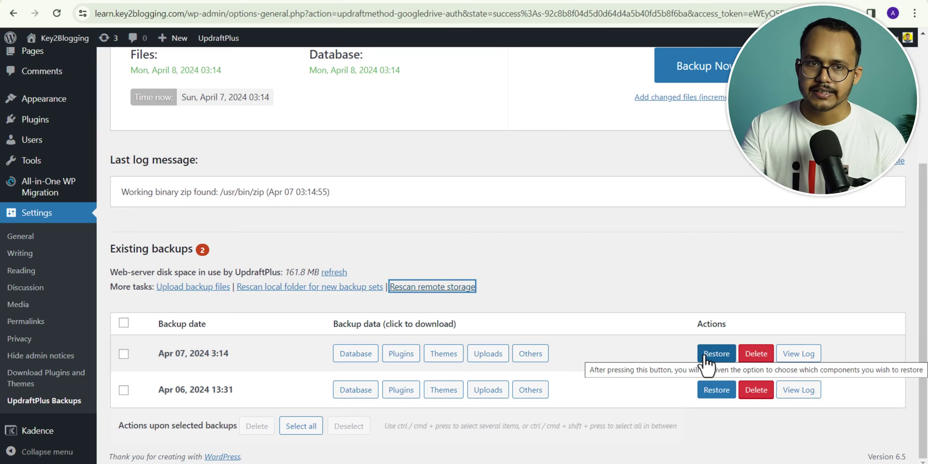
scroll(762, 348, up, 4)
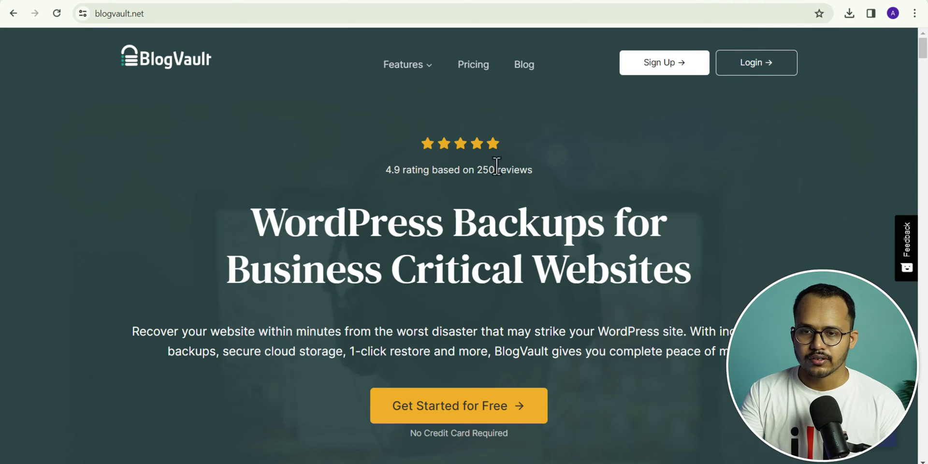
click(663, 77)
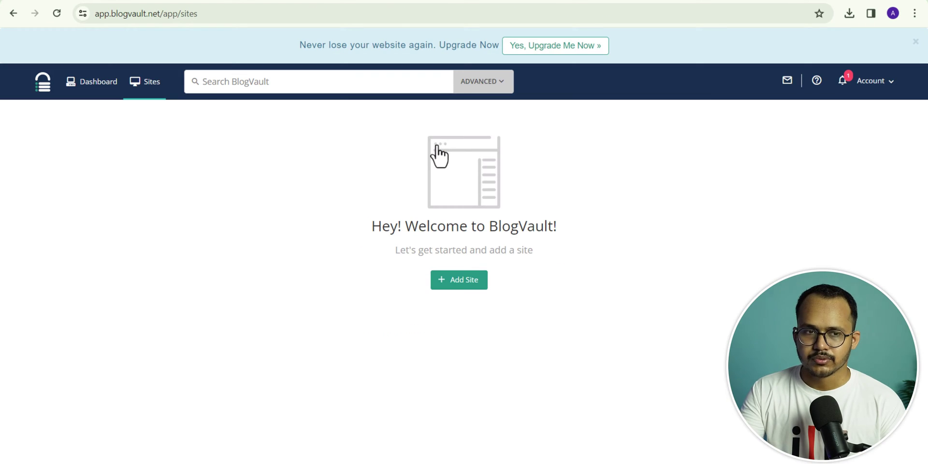
click(455, 285)
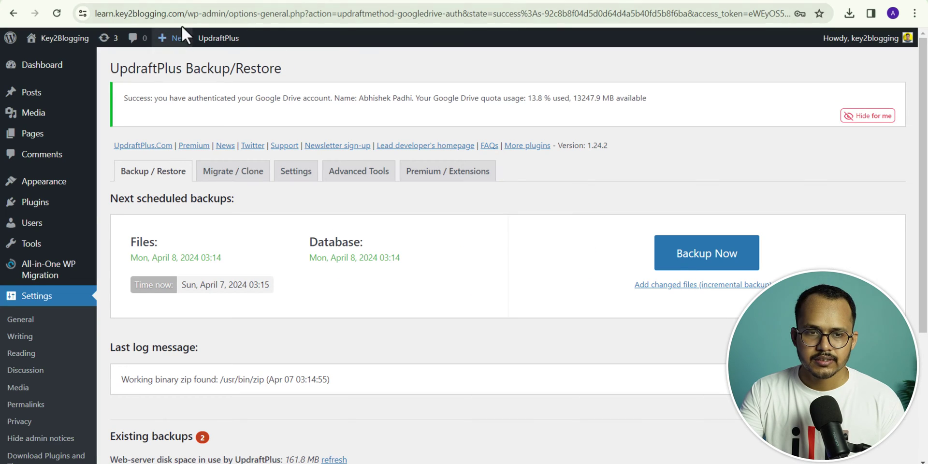
drag(184, 13, 27, 28)
key(ctrl+c)
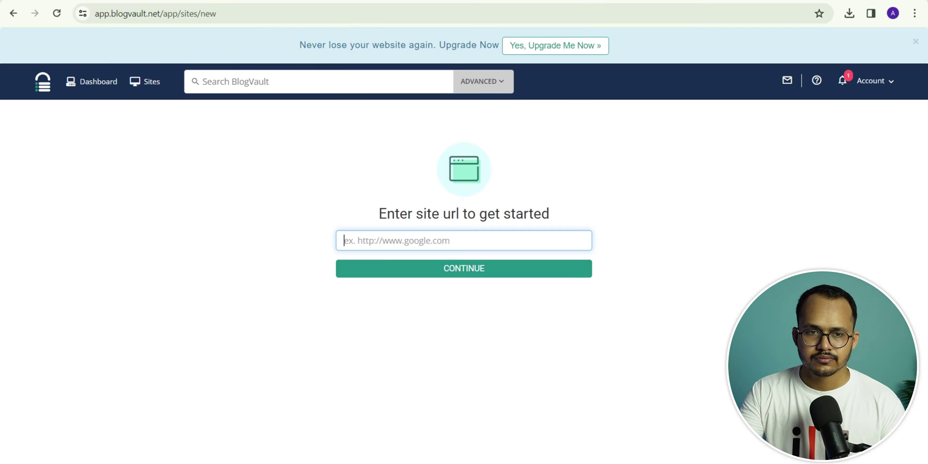
click(380, 240)
key(ctrl+v)
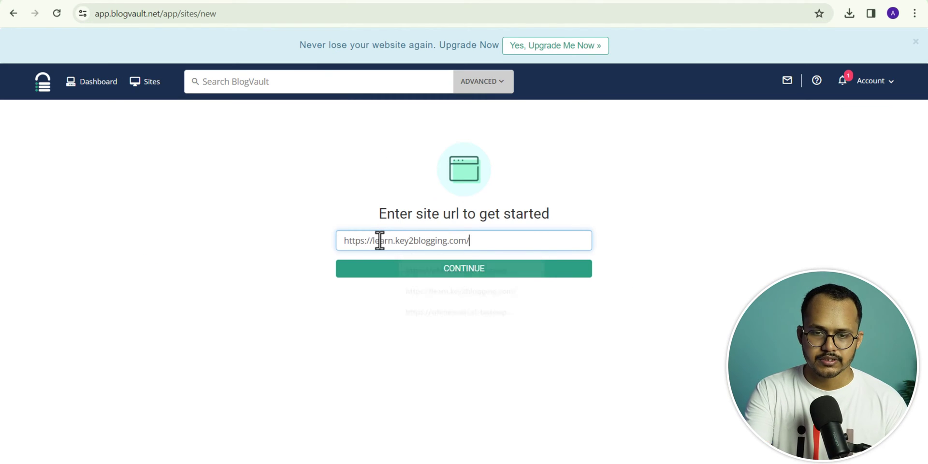
click(418, 269)
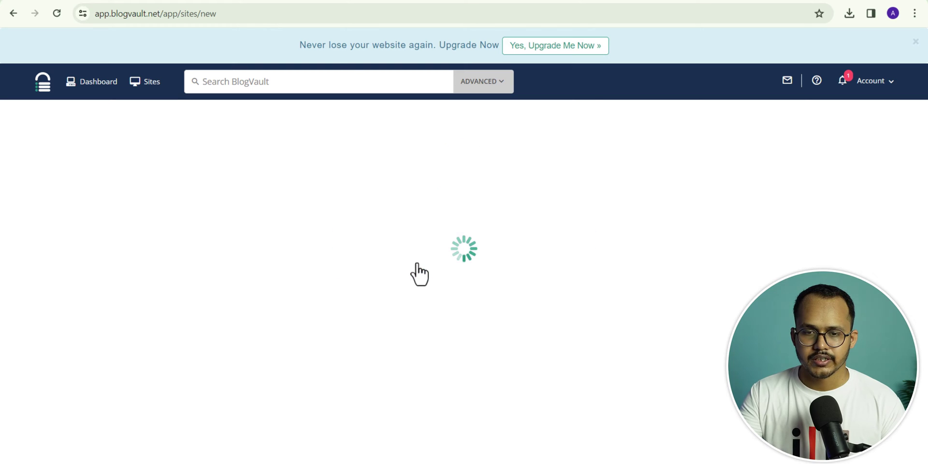
Download the BlogVault plugin for manual installation and open the plugin upload form on the WordPress site
scroll(713, 220, down, 2)
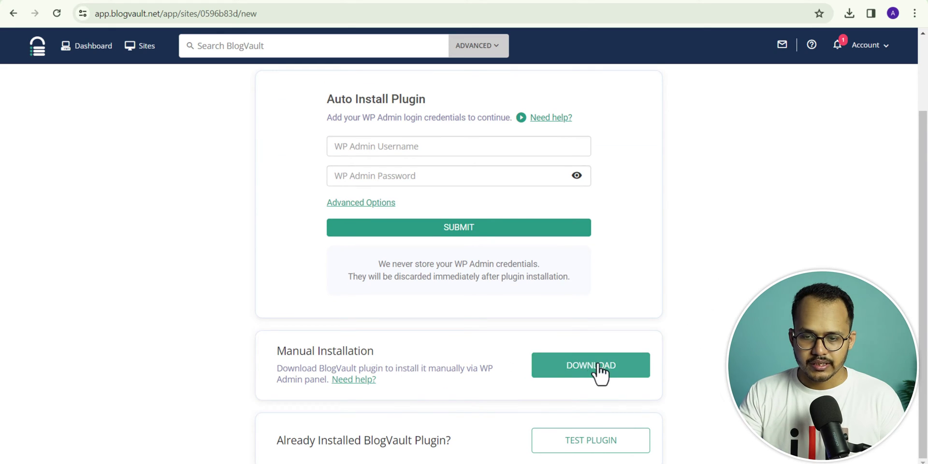
click(575, 367)
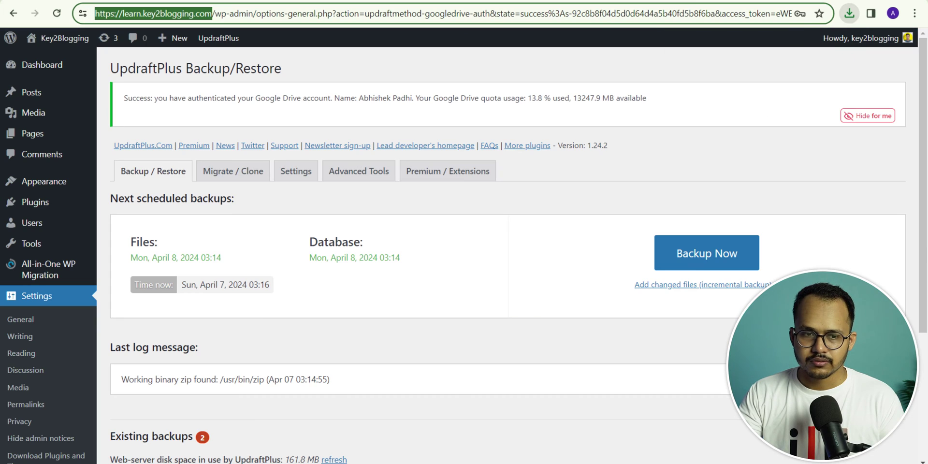
mouse_move(35, 218)
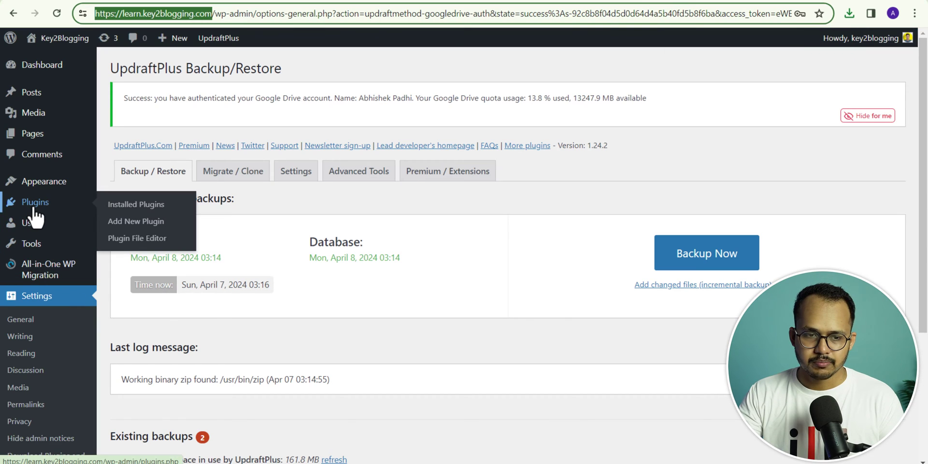
click(130, 221)
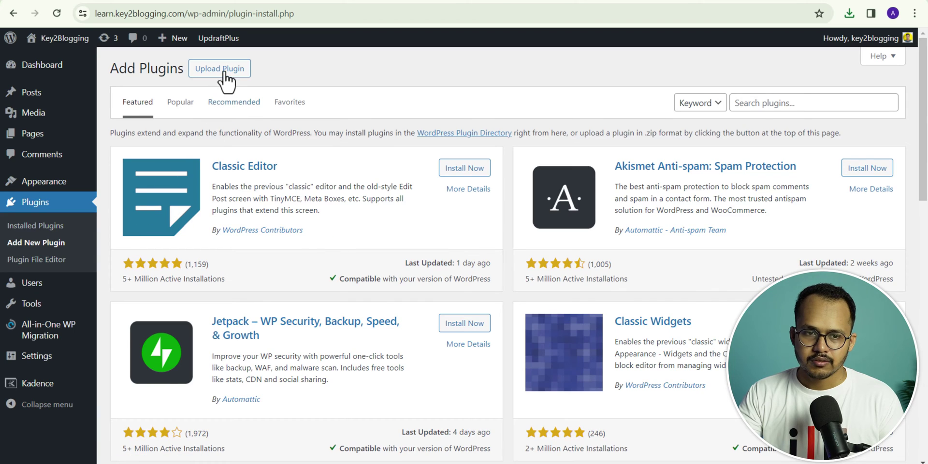
click(240, 76)
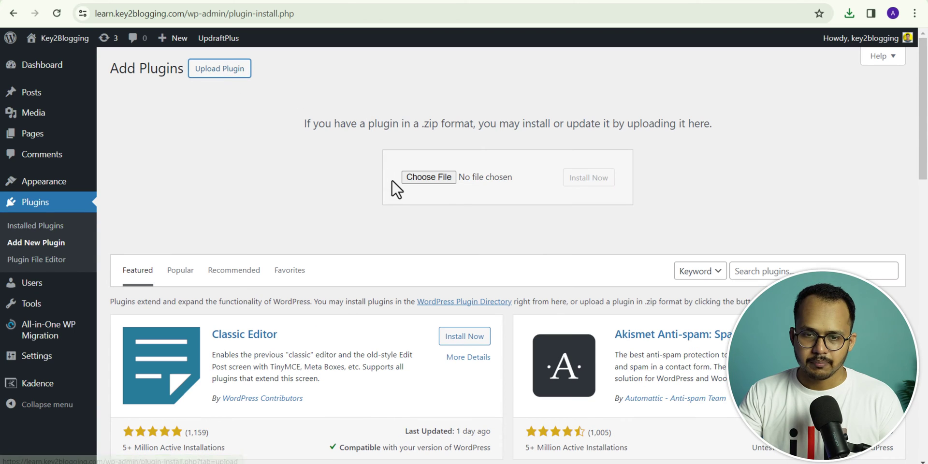
Install the plugin from blogvault-real-time-backup (2).zip in the Downloads folder and activate it
click(414, 177)
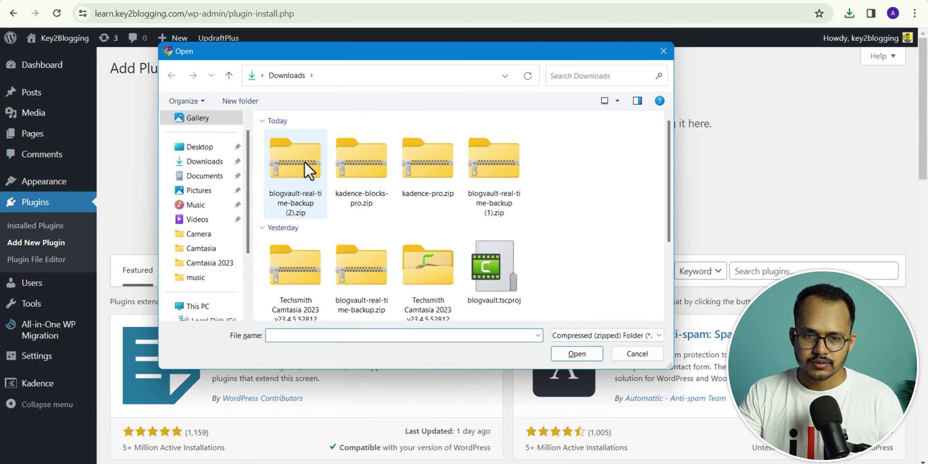
double_click(294, 163)
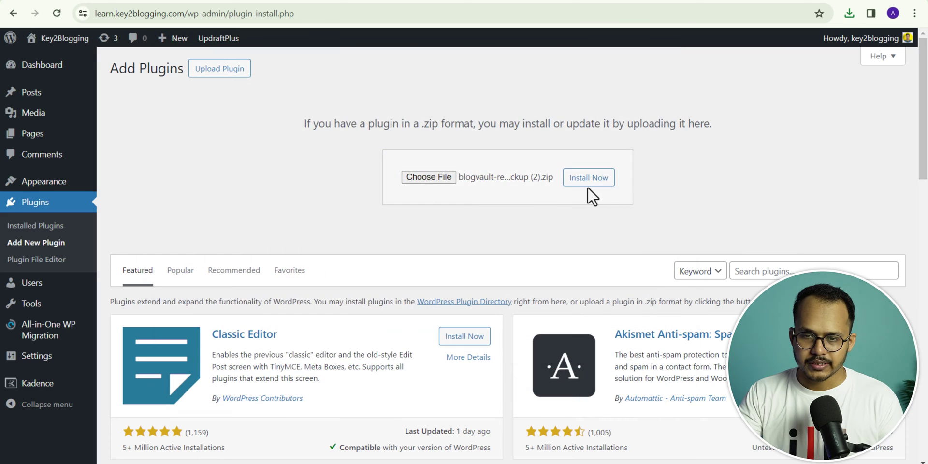
click(588, 181)
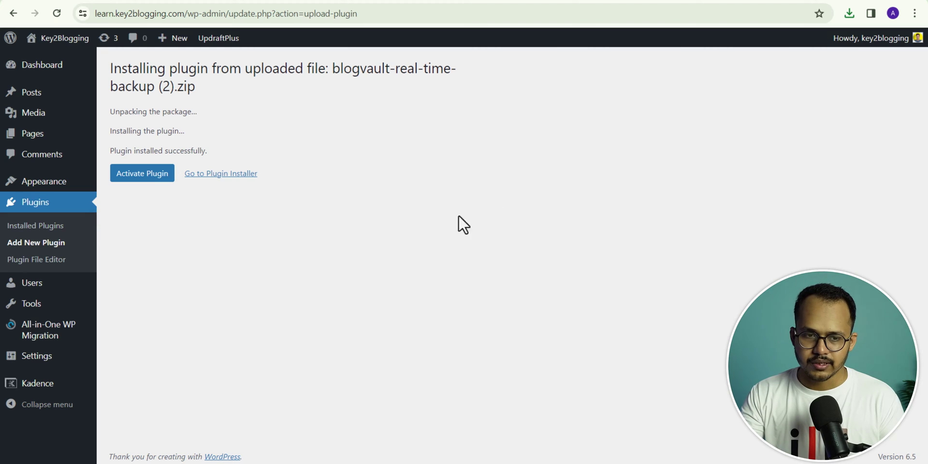
click(144, 174)
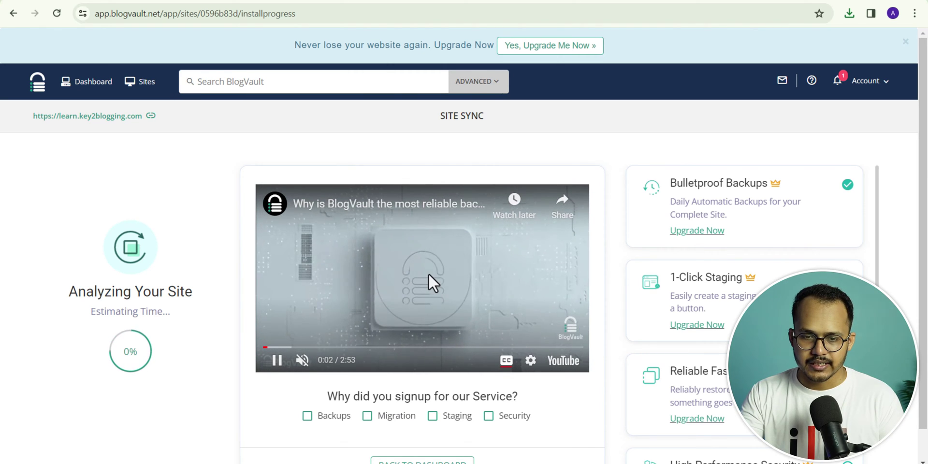
Pause the BlogVault introduction video, leave the site sync page for the dashboard, and open the Key2Blogging site overview
click(428, 275)
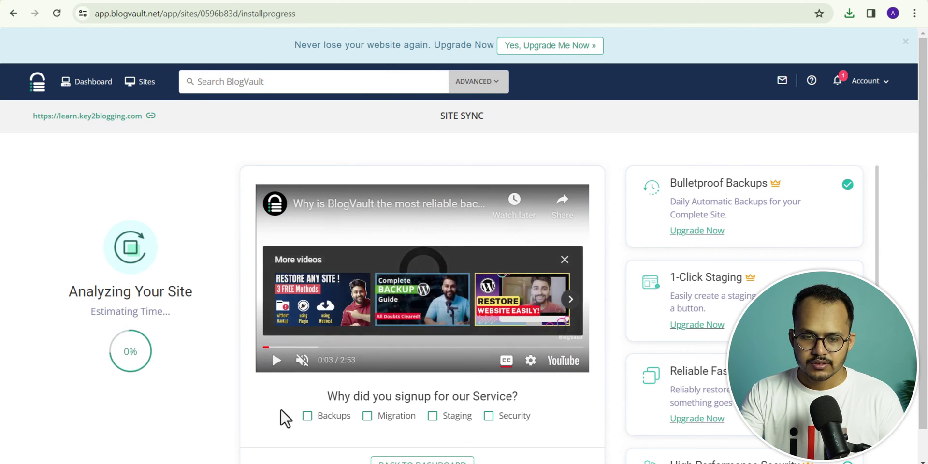
scroll(280, 408, down, 1)
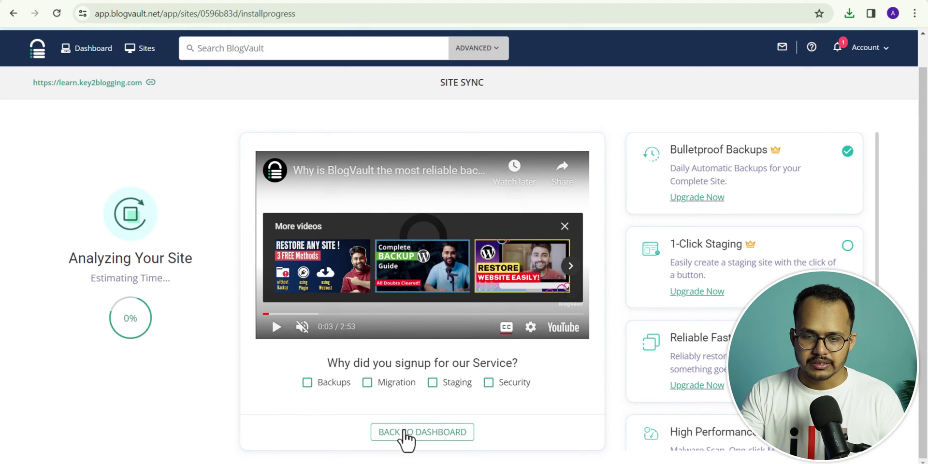
click(407, 434)
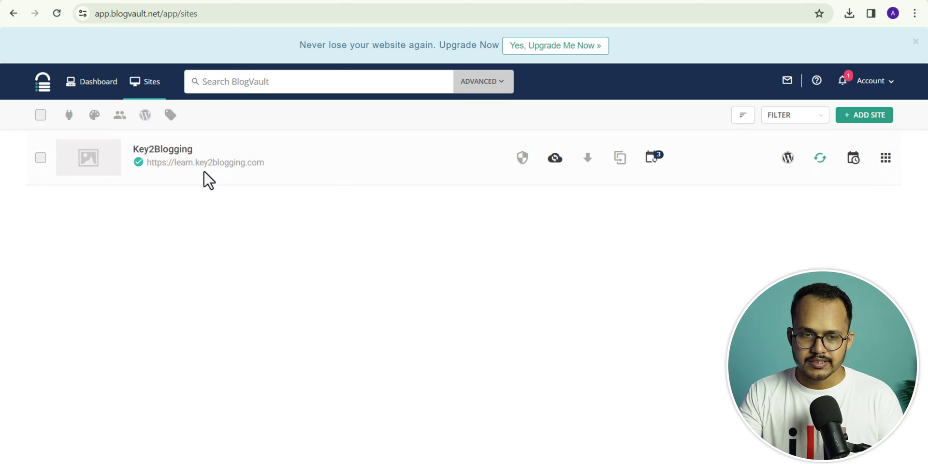
click(183, 153)
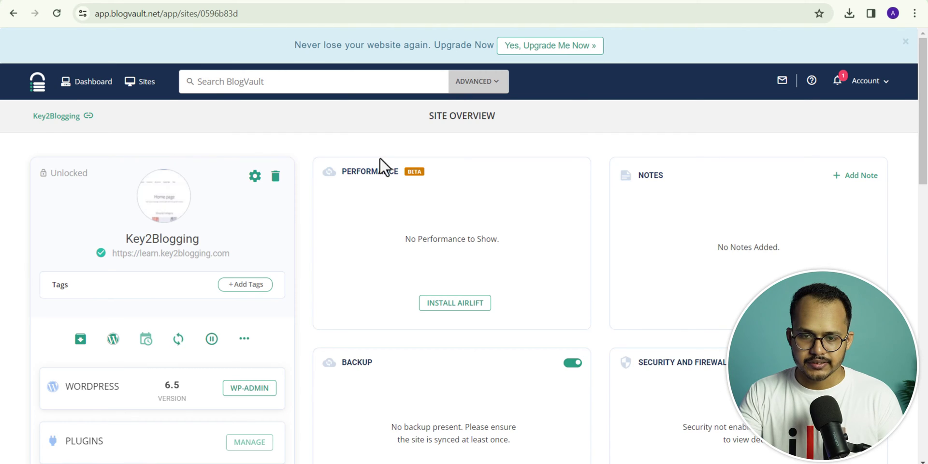
Examine the Key2Blogging site overview, including pending theme and plugin updates and the sync progress of files and tables
scroll(506, 208, down, 3)
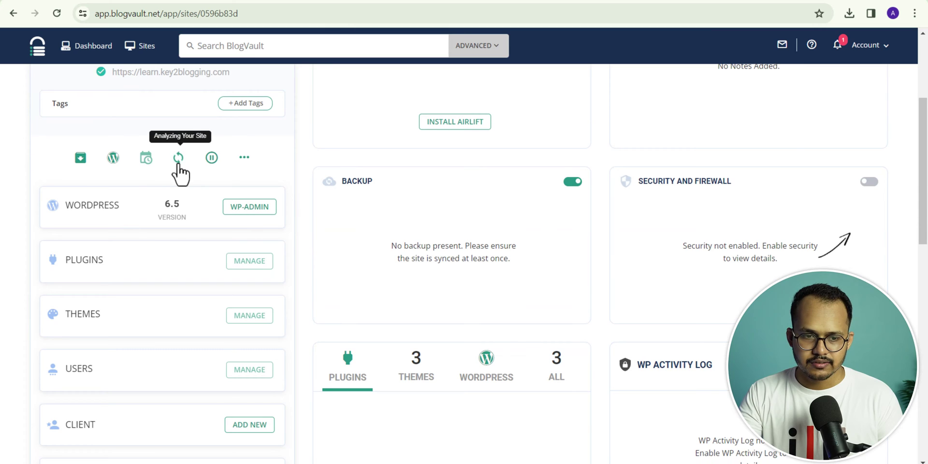
scroll(411, 218, down, 3)
click(405, 195)
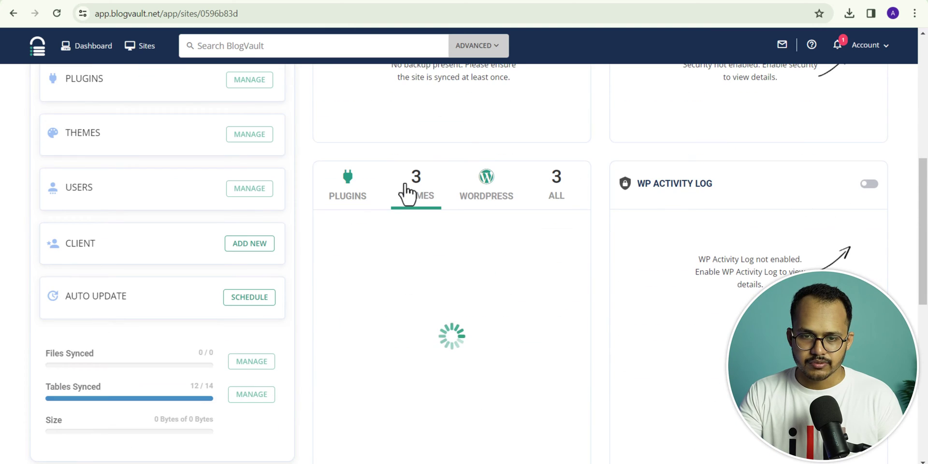
click(548, 191)
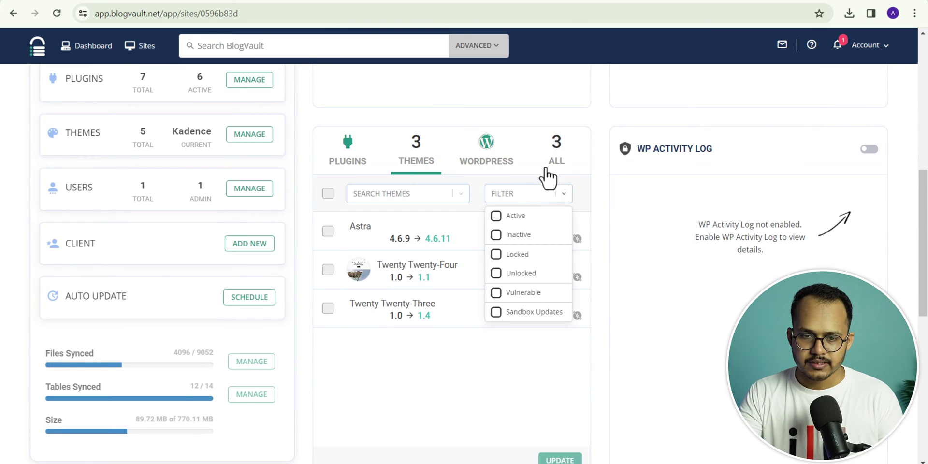
click(550, 162)
click(357, 157)
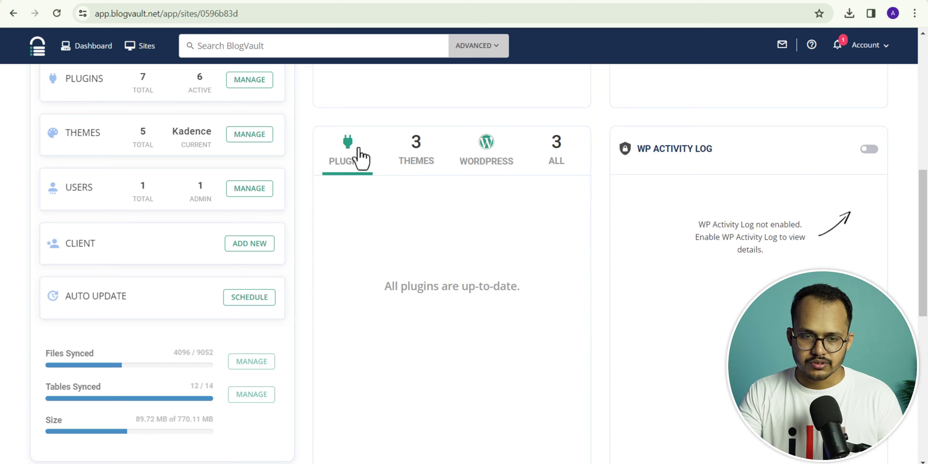
scroll(299, 285, down, 2)
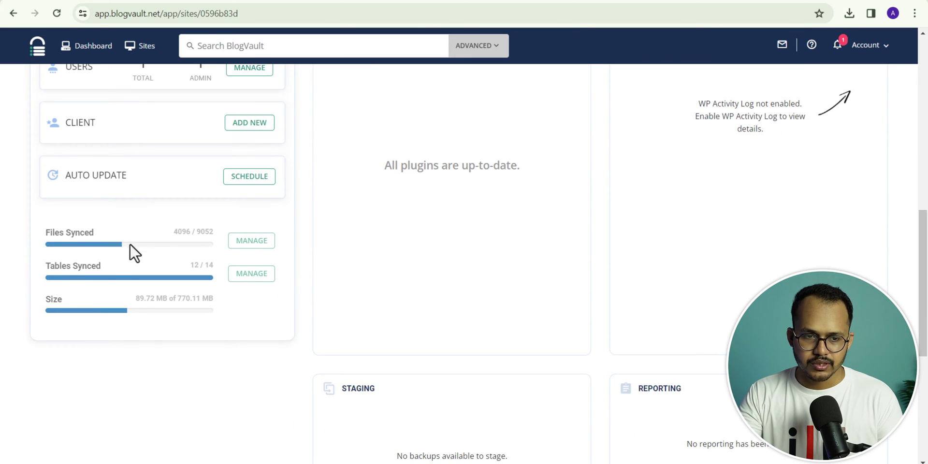
scroll(131, 252, up, 10)
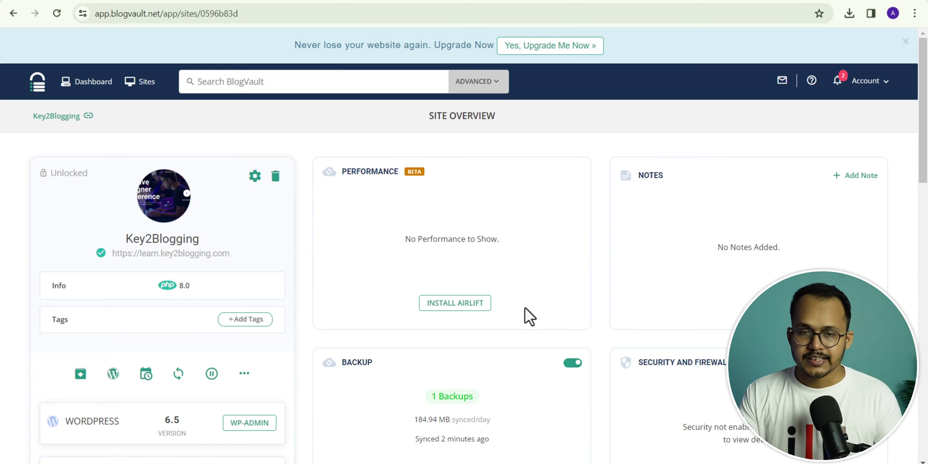
Open the Key2Blogging backup details, look over the backup stats, and show all backups
scroll(507, 304, down, 4)
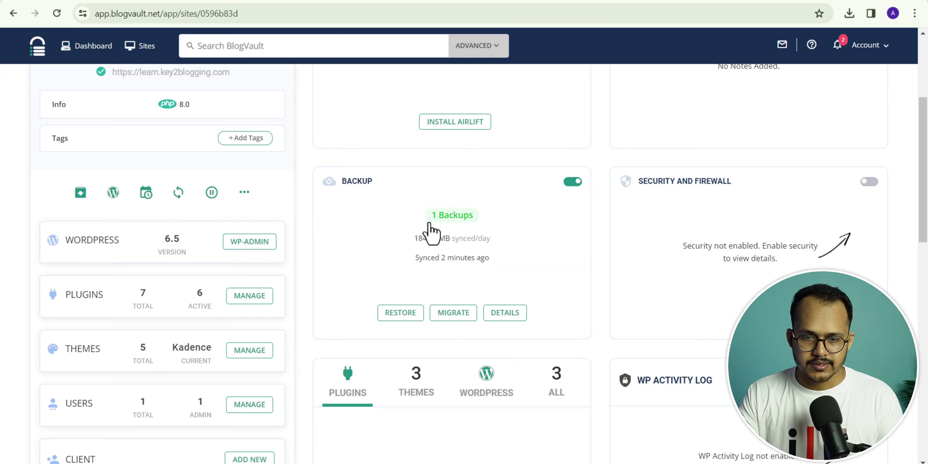
click(505, 314)
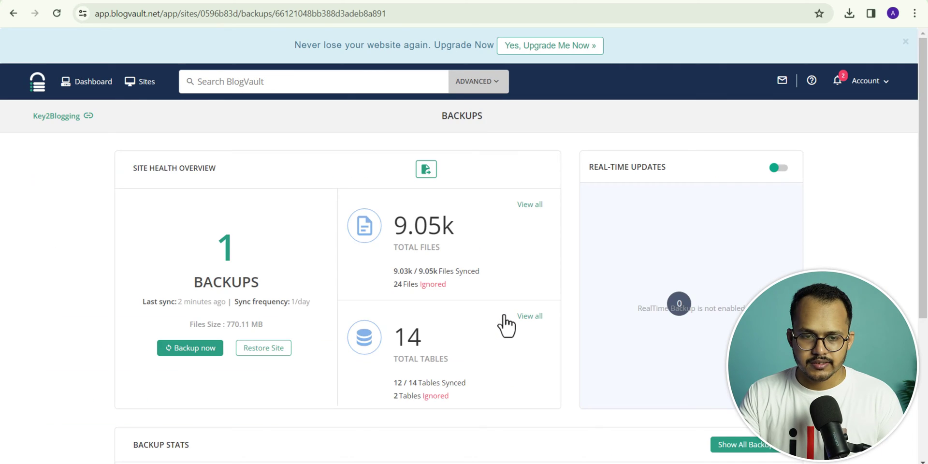
scroll(430, 312, down, 4)
scroll(425, 303, down, 1)
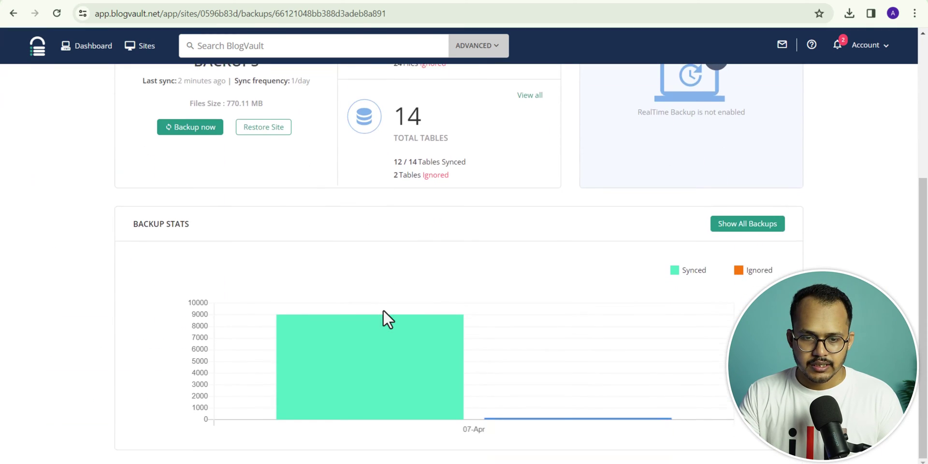
click(746, 226)
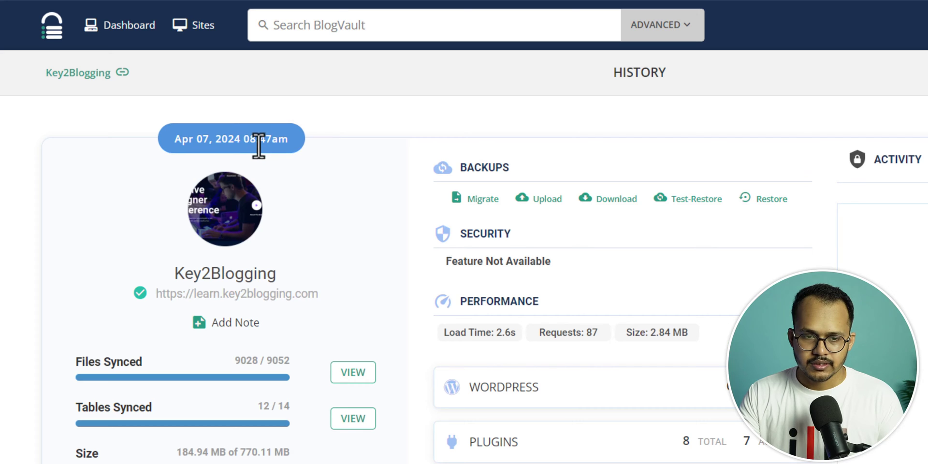
Review the Apr 07, 2024 backup entry's sync status, site details, and migrate, upload, download and restore options
scroll(233, 242, down, 4)
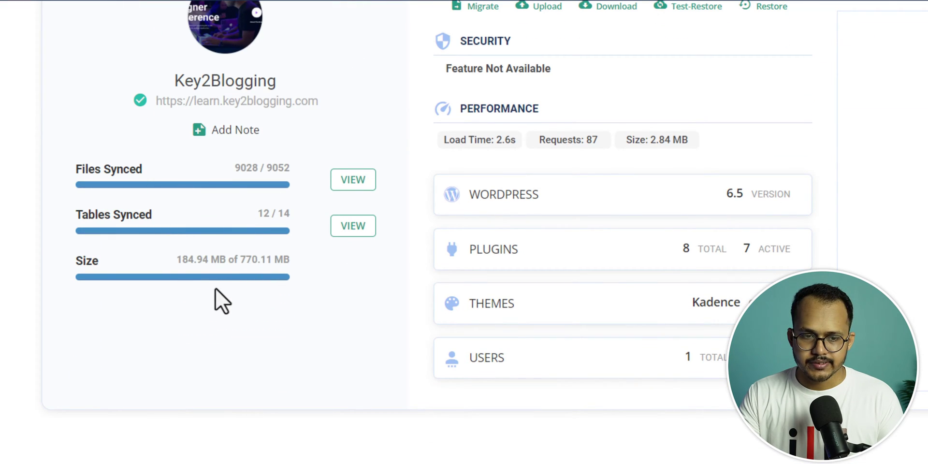
scroll(436, 291, up, 3)
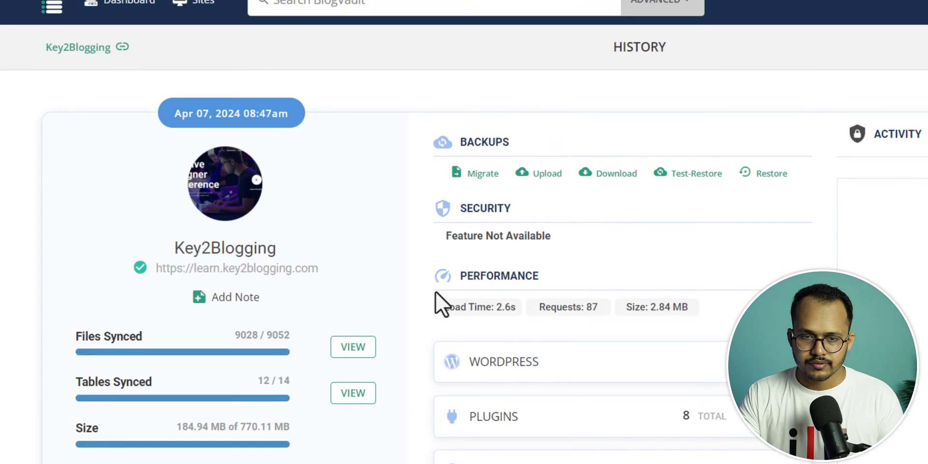
scroll(431, 294, down, 3)
scroll(431, 294, up, 4)
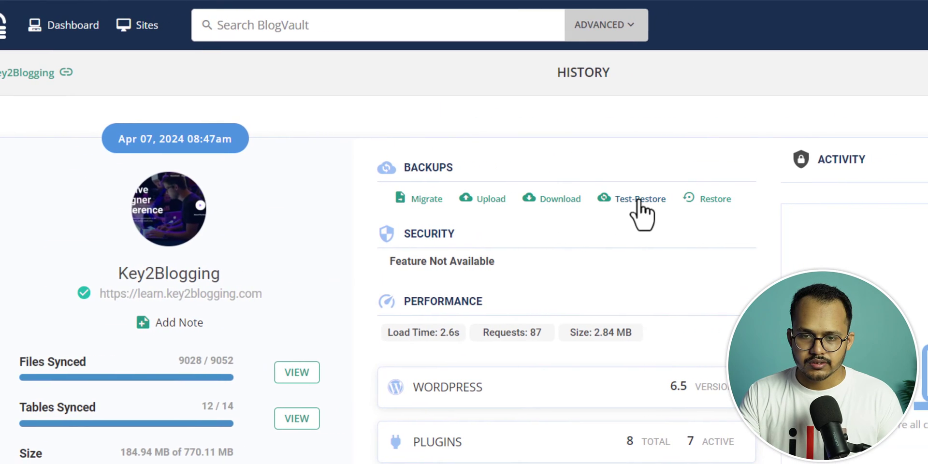
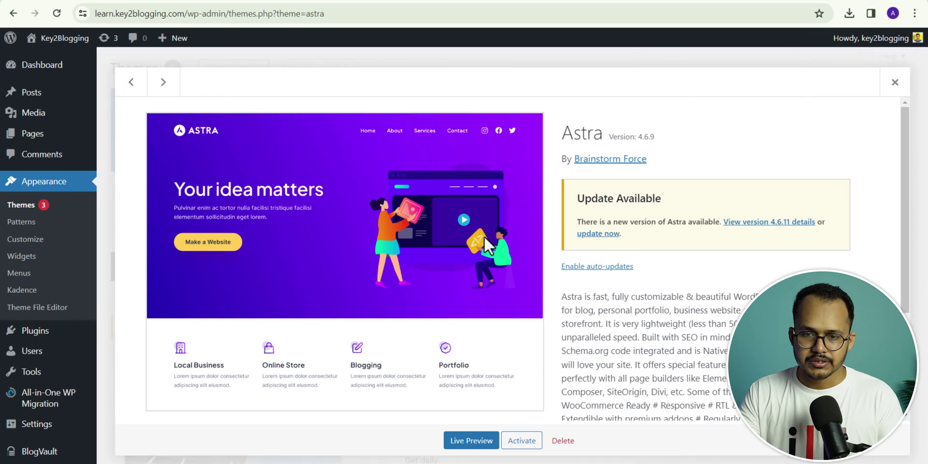
Activate the Astra theme on the Key2Blogging WordPress site and look over the homepage's changed layout
click(527, 443)
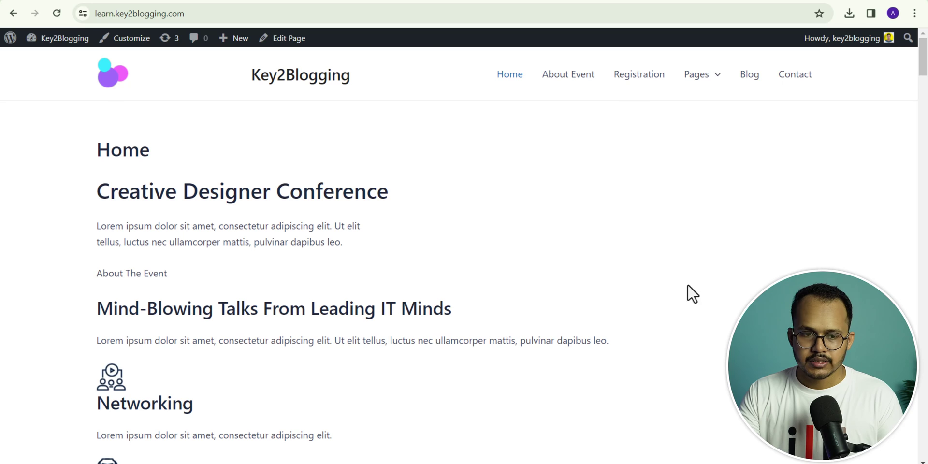
scroll(708, 308, down, 12)
drag(925, 128, 923, 53)
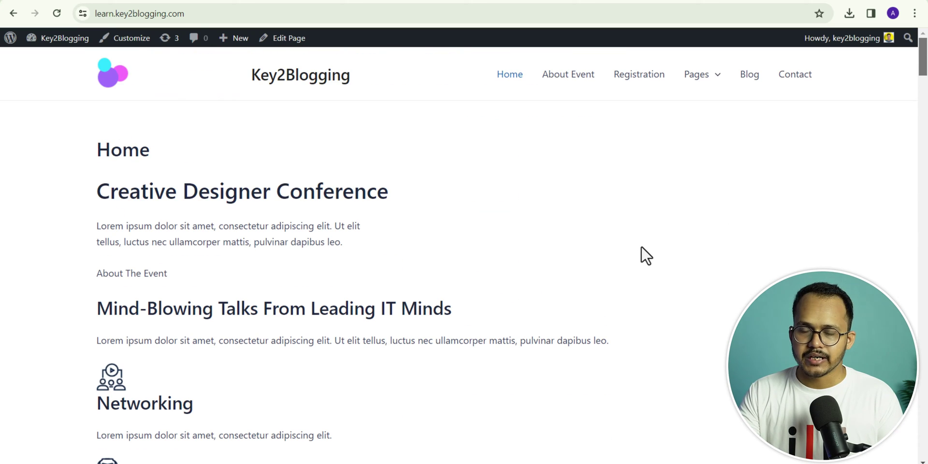
Switch to BlogVault and restore the Apr 7th 2024, 08:47 AM backup with all files and all tables
key(ctrl+Tab)
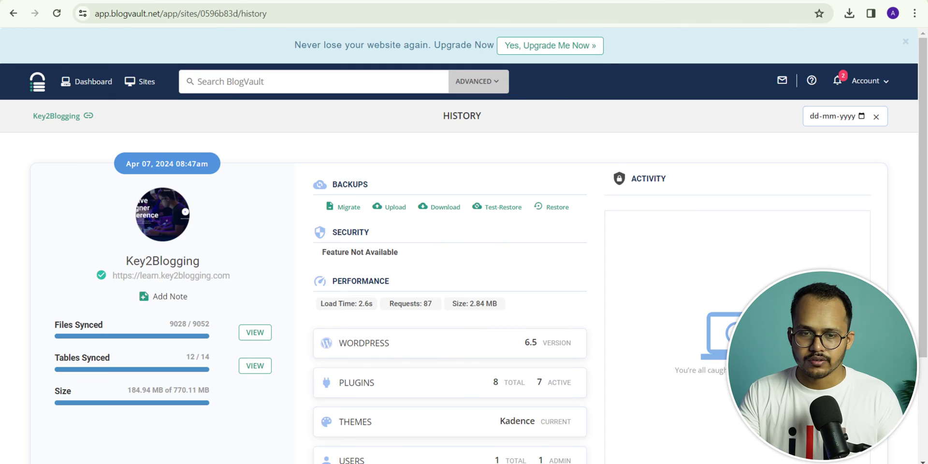
click(560, 207)
scroll(756, 250, down, 2)
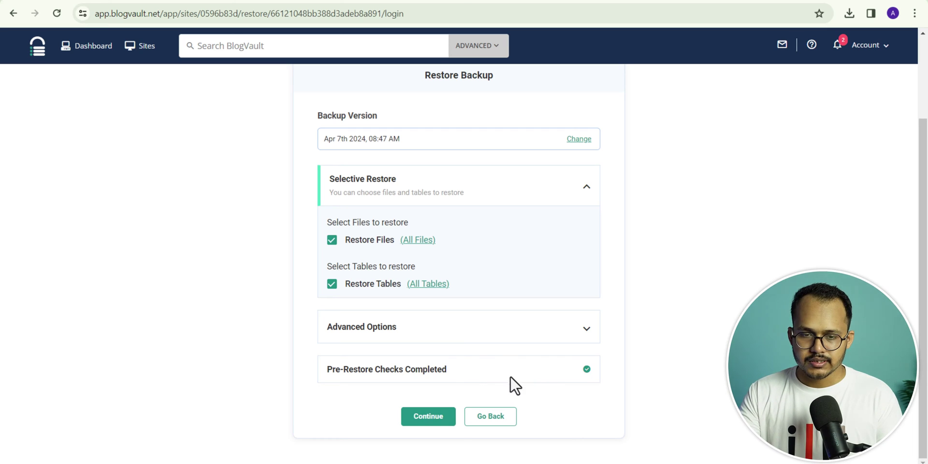
click(419, 420)
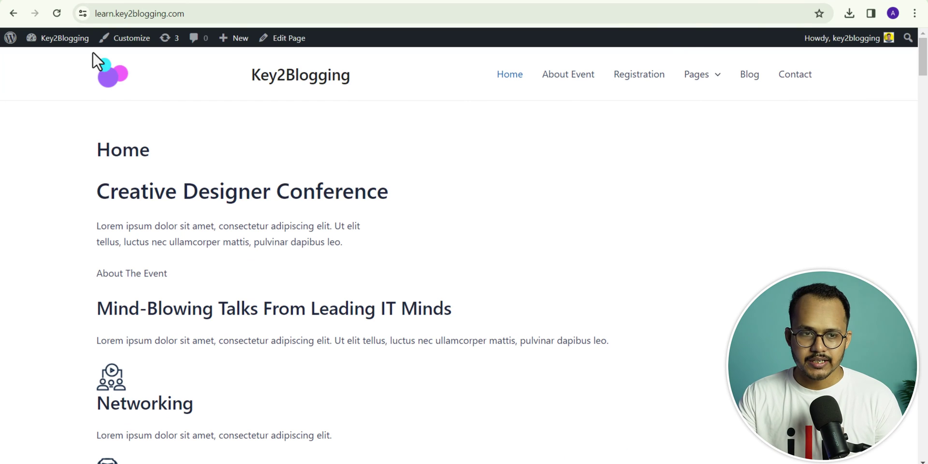
Reload the Key2Blogging homepage, check its design and sections after the restore, and open the WordPress dashboard
click(59, 14)
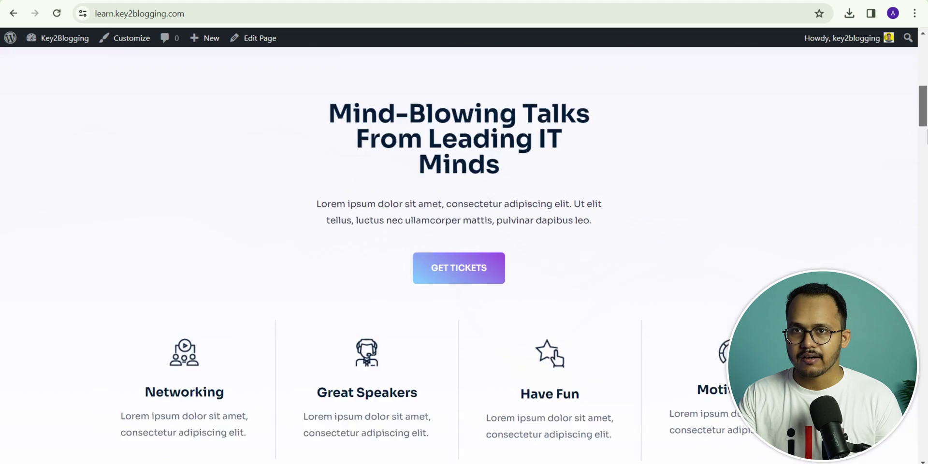
scroll(464, 255, down, 20)
scroll(464, 255, up, 15)
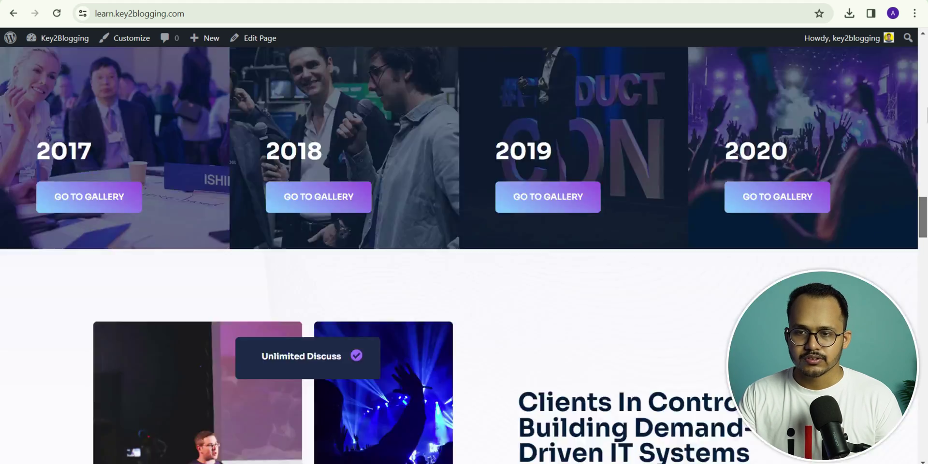
scroll(463, 256, up, 10)
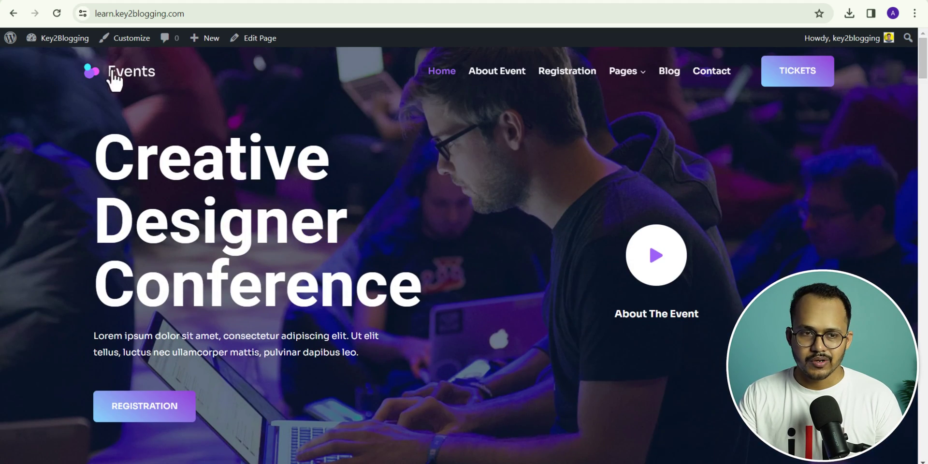
click(62, 38)
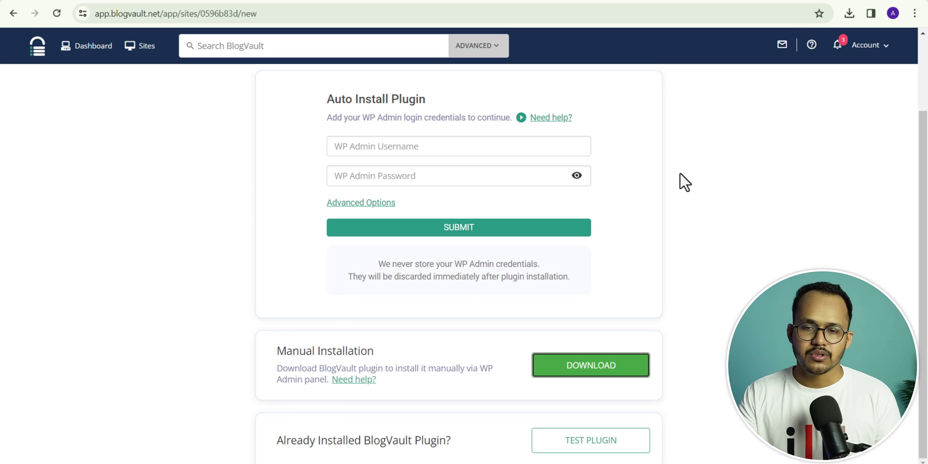
scroll(679, 174, up, 3)
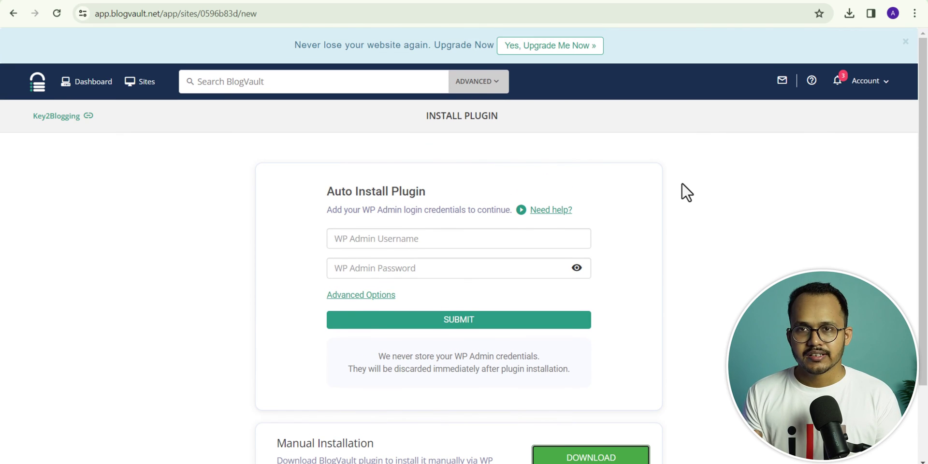